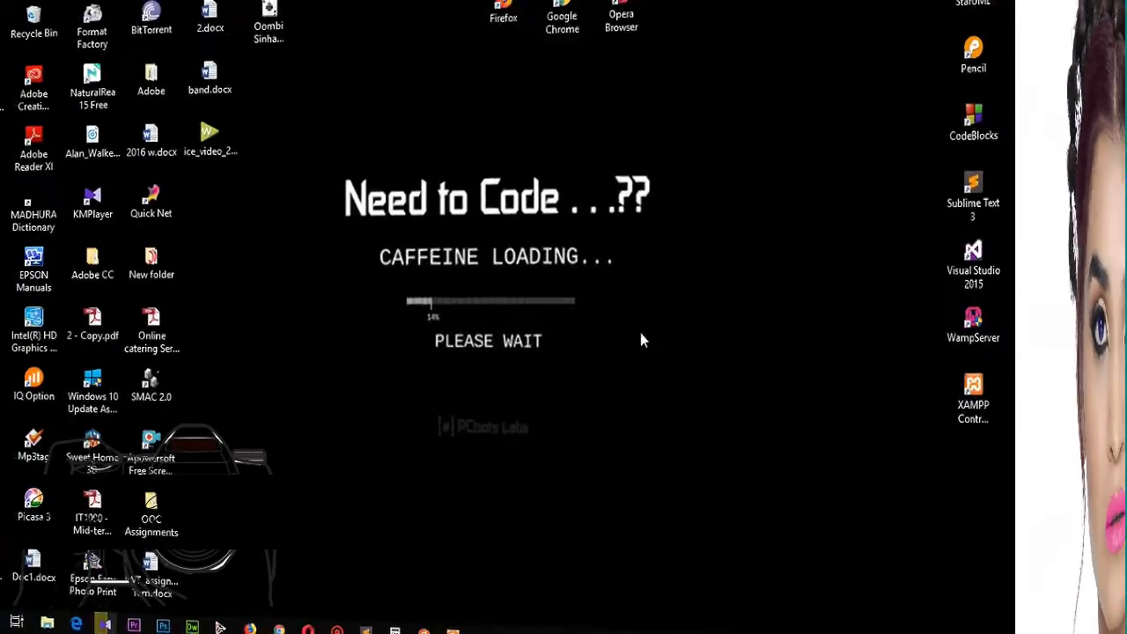
- In Photoshop, open the Priyanka Chopra, Cleoptra_Look and women-photos-world-atlas portrait files together from the Downloads folder design crown
left_click(236, 623)
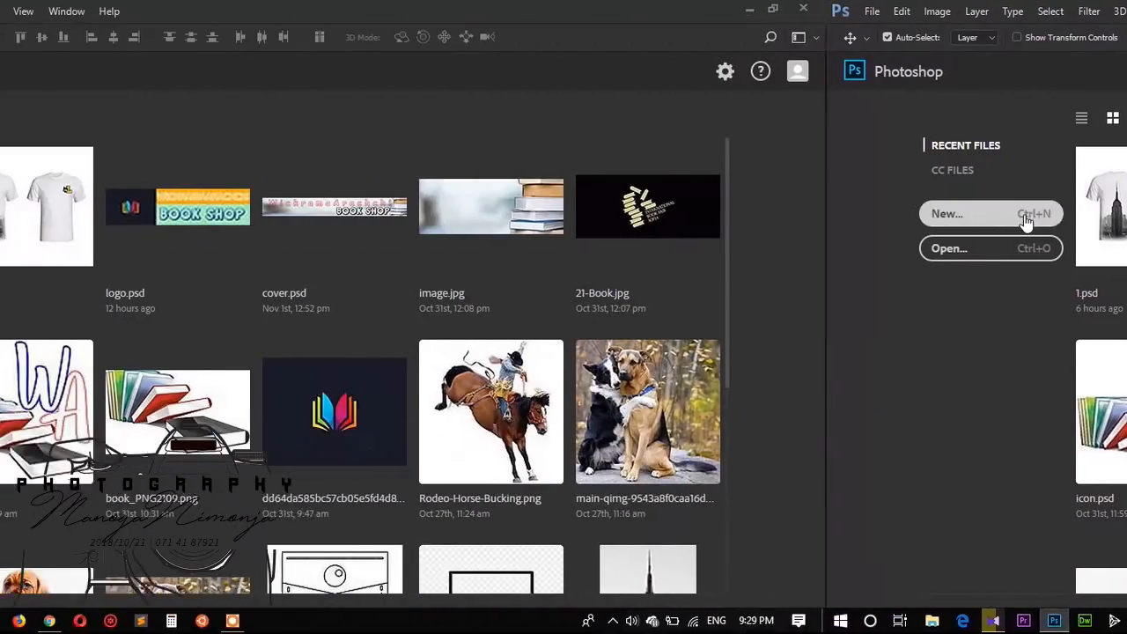
left_click(172, 250)
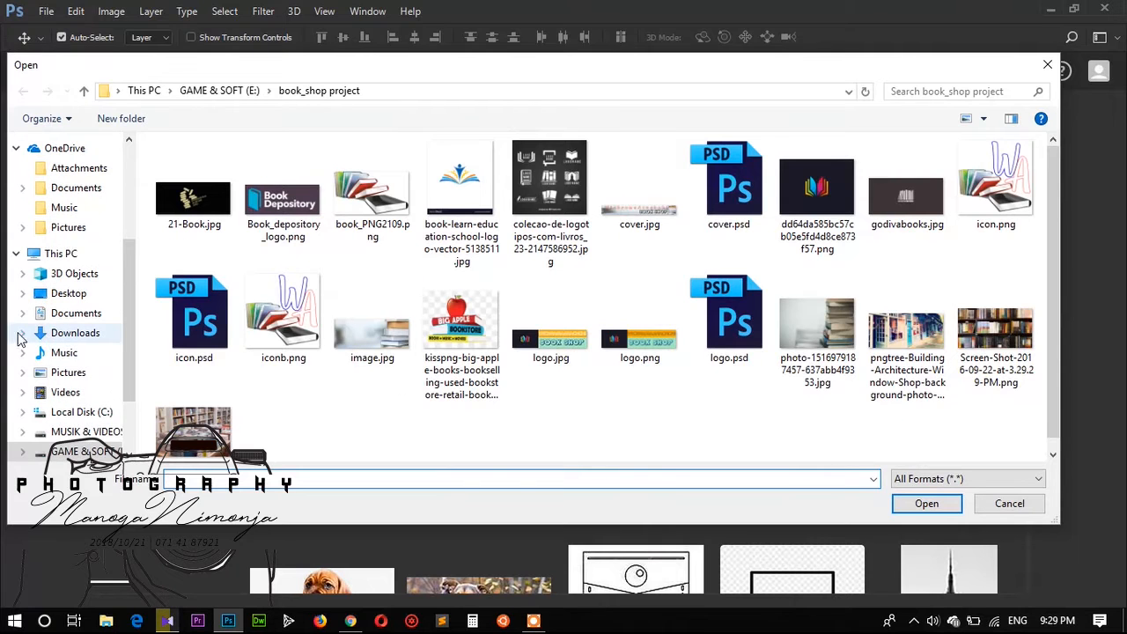
left_click(74, 334)
left_click(86, 200)
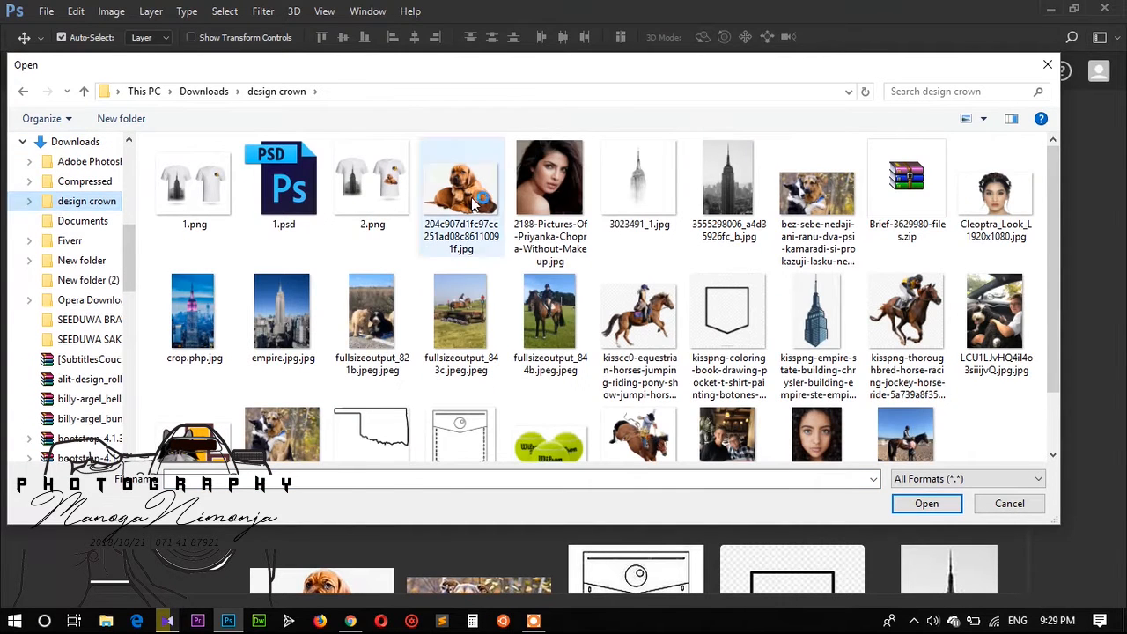
left_click(554, 185)
left_click(995, 185, "ctrl")
scroll(867, 409, "down", 2)
left_click(858, 414, "ctrl")
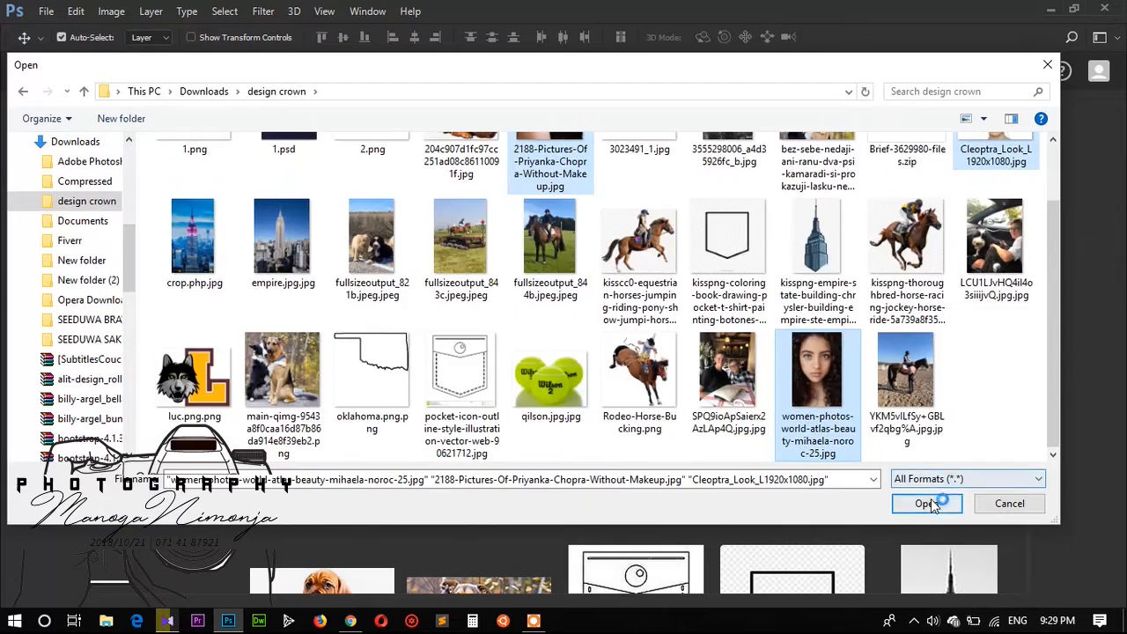
left_click(926, 503)
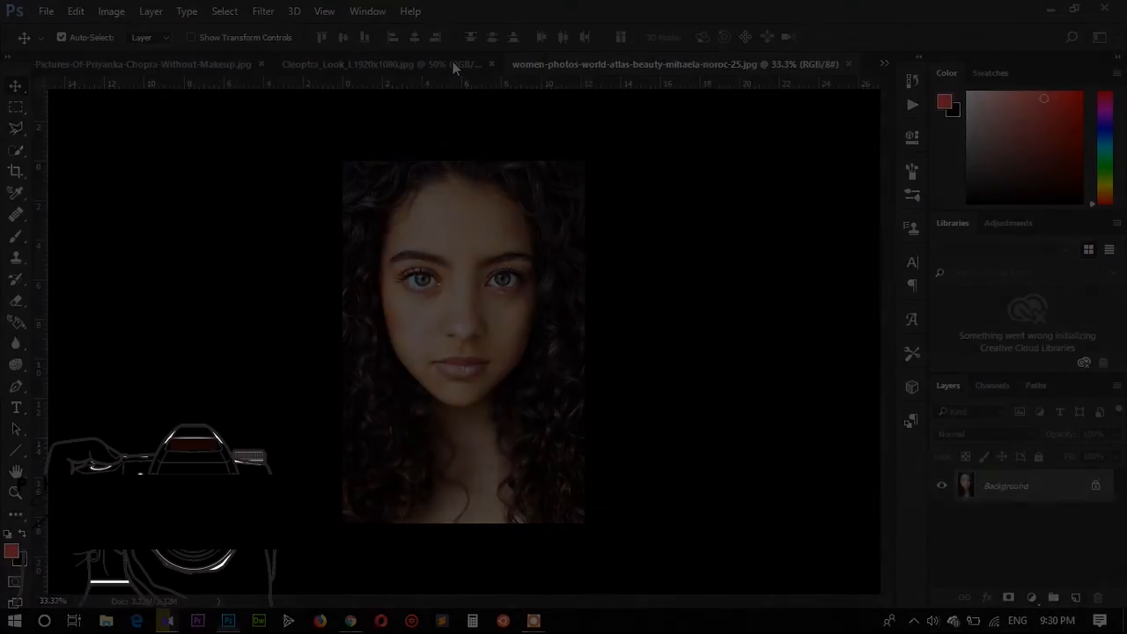
- Duplicate the Background layer of the Cleoptra_Look_L1920x1080.jpg document, keeping the default copy name
left_click(455, 68)
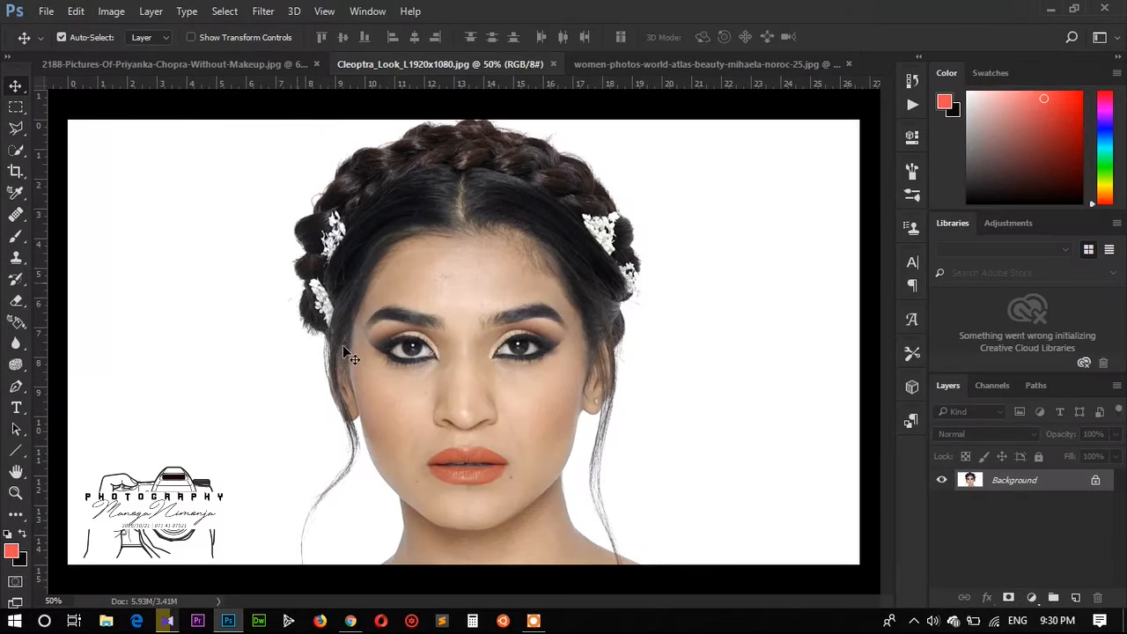
key("ctrl+space")
left_click_drag(561, 341, 614, 363)
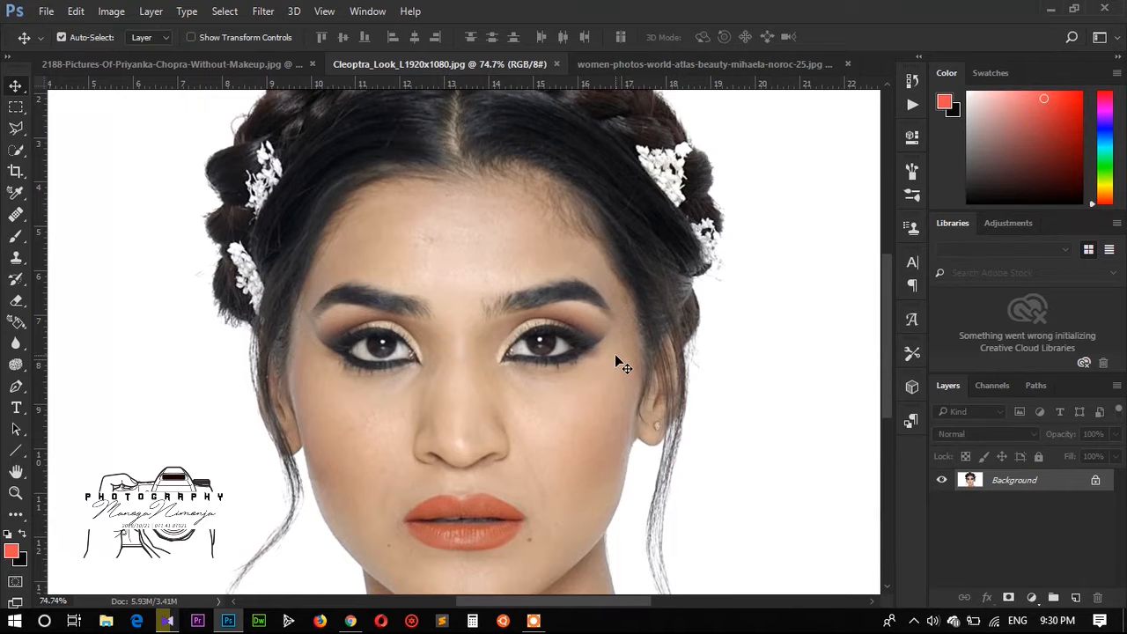
right_click(1017, 484)
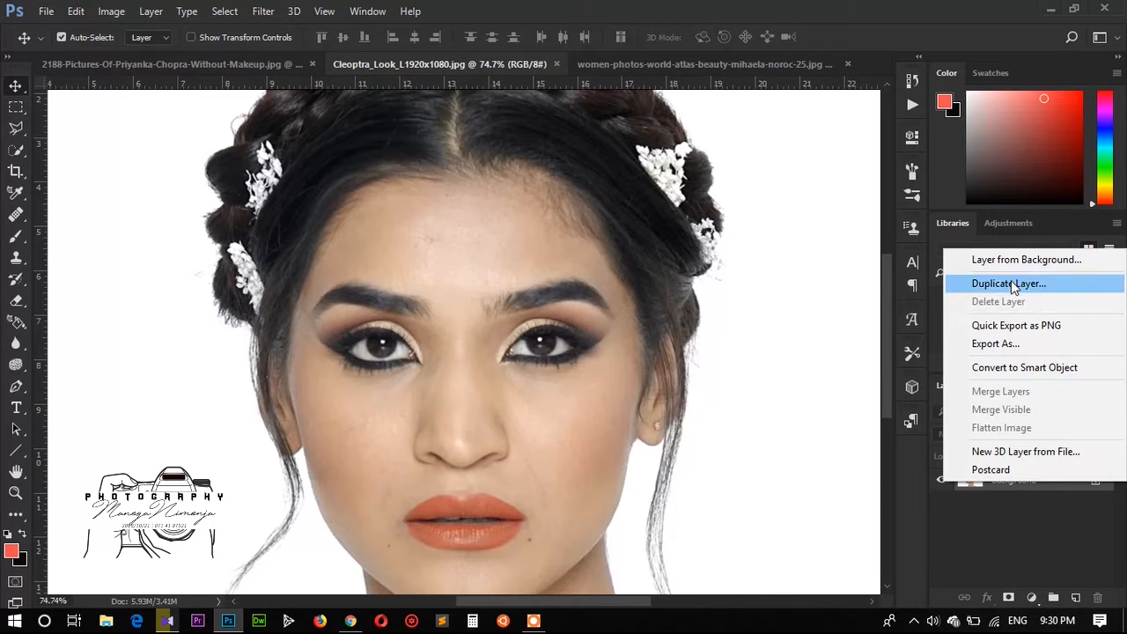
left_click(1011, 282)
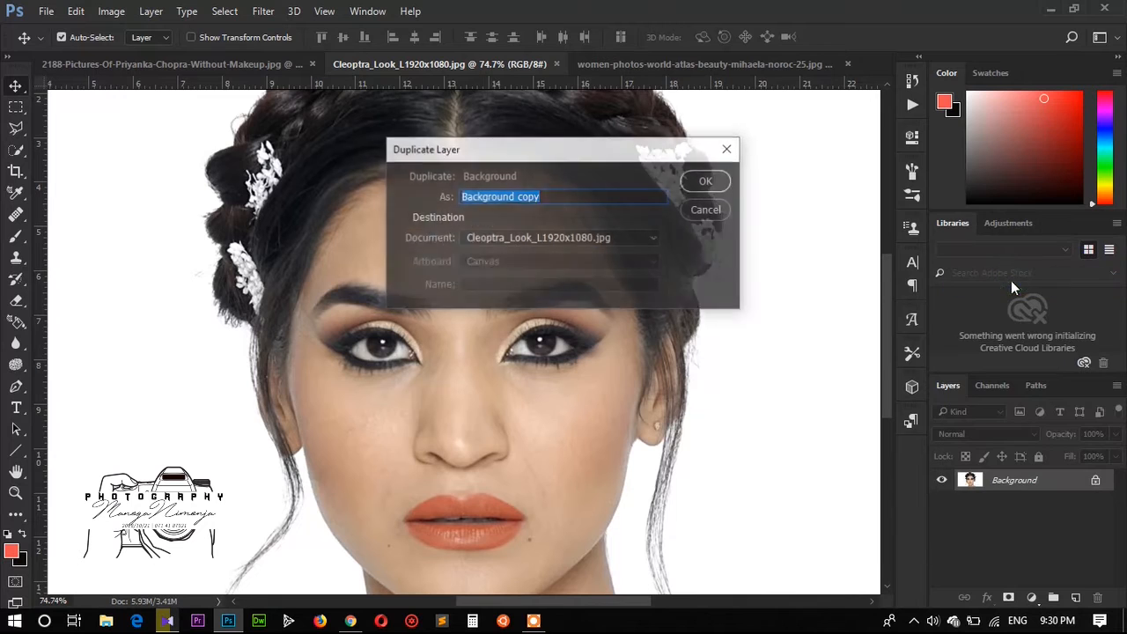
left_click(701, 185)
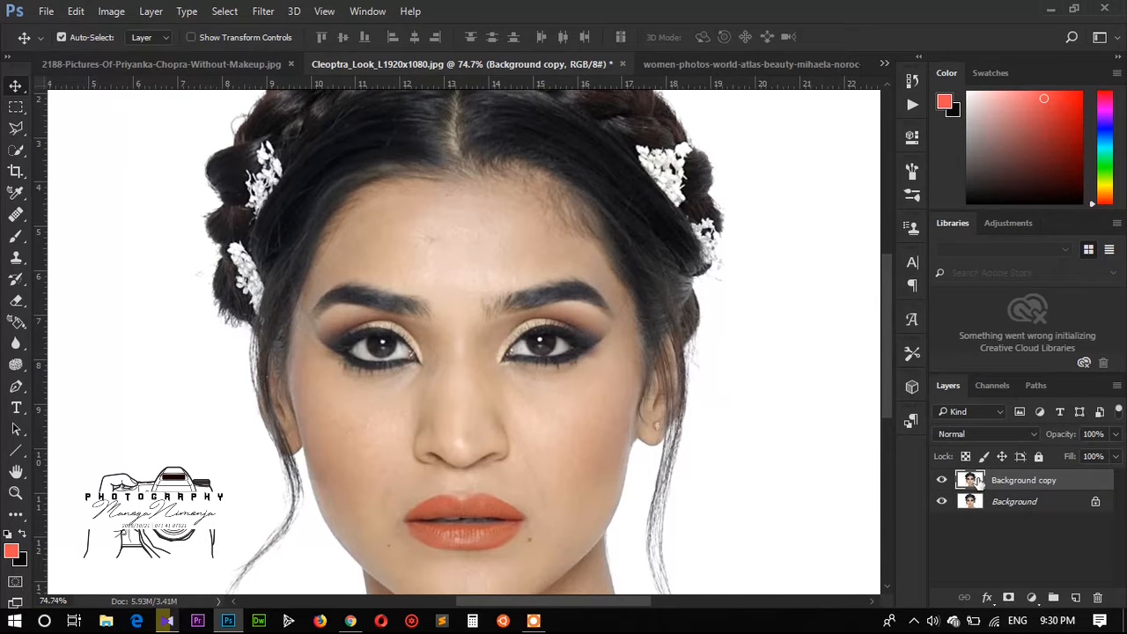
- Choose the Brush tool with the hard round tip at 100% hardness for working on the eyes
left_click_drag(538, 354, 569, 354)
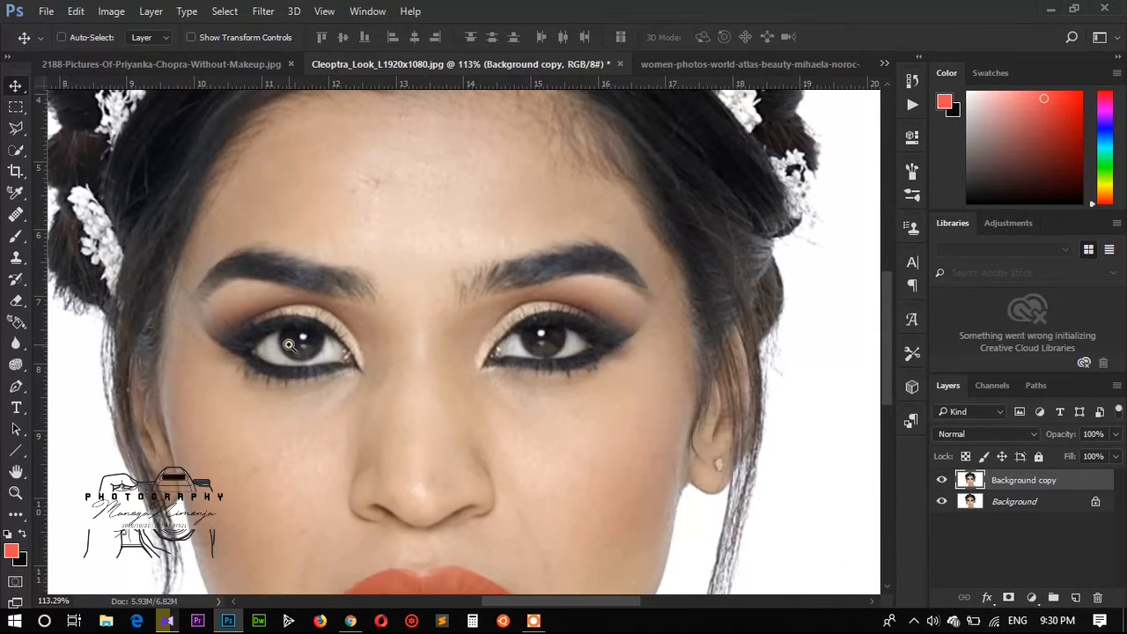
left_click_drag(289, 345, 330, 342)
left_click_drag(766, 369, 749, 369)
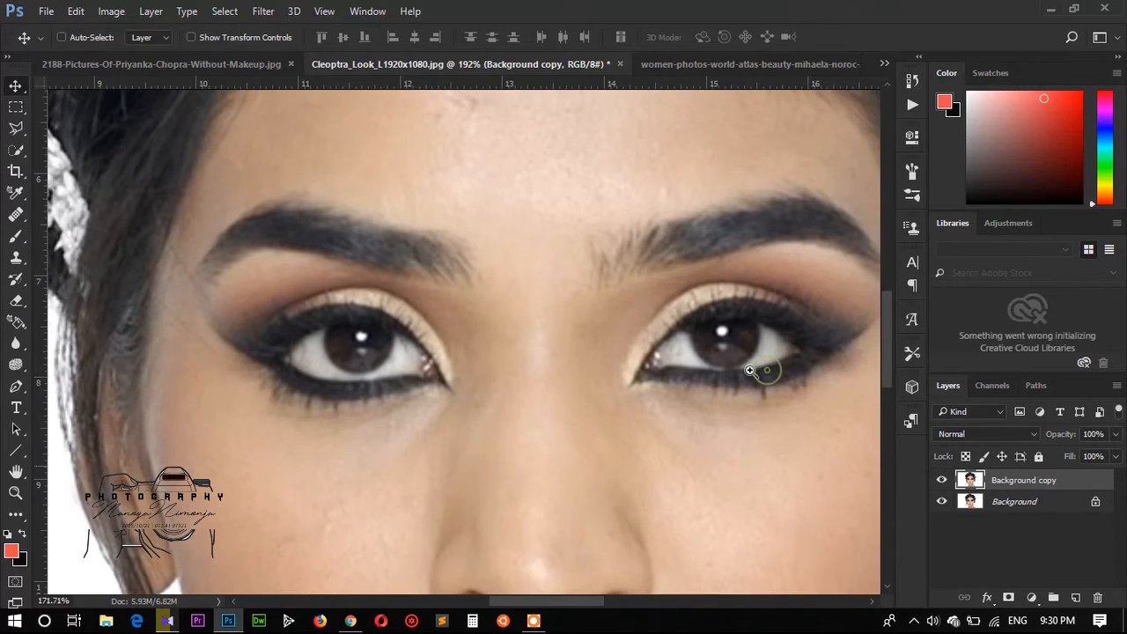
left_click(16, 240)
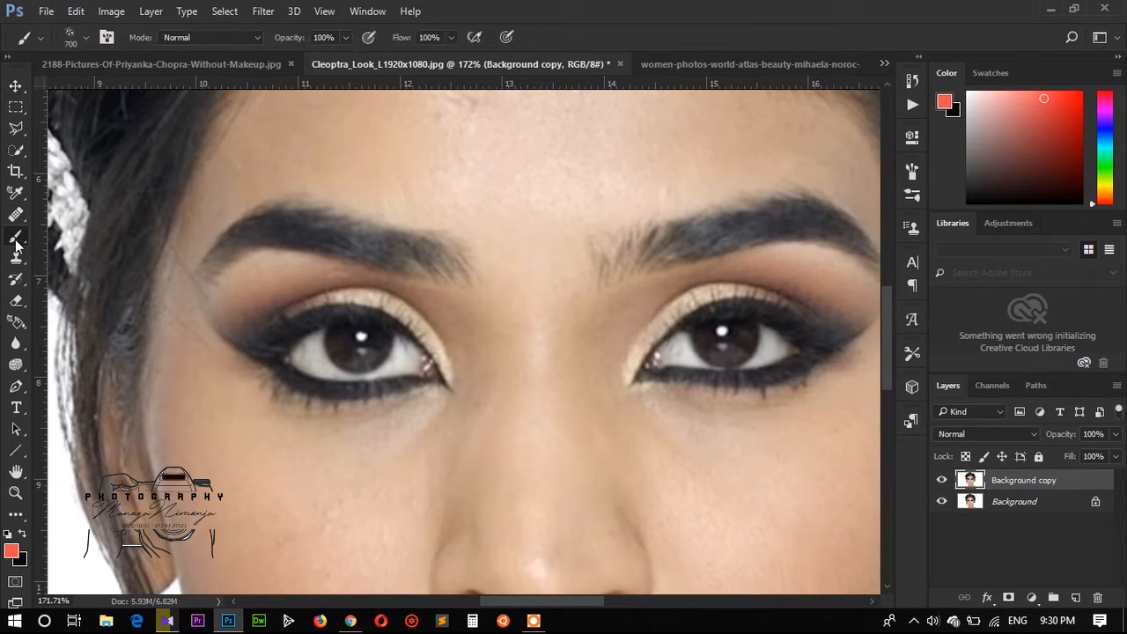
right_click(384, 341)
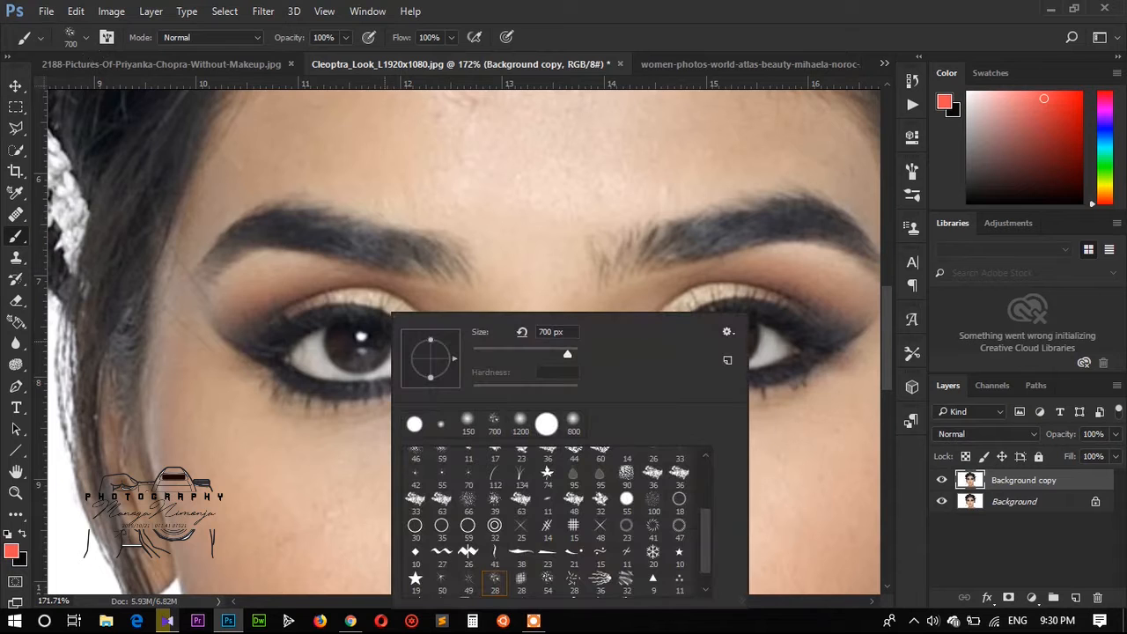
left_click(416, 428)
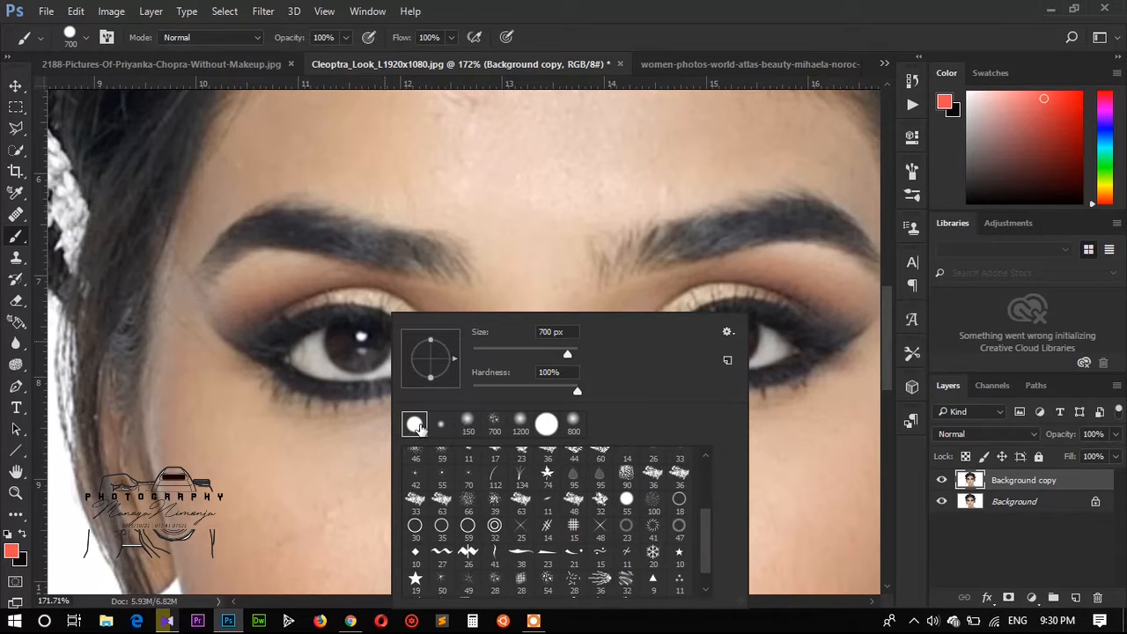
double_click(415, 429)
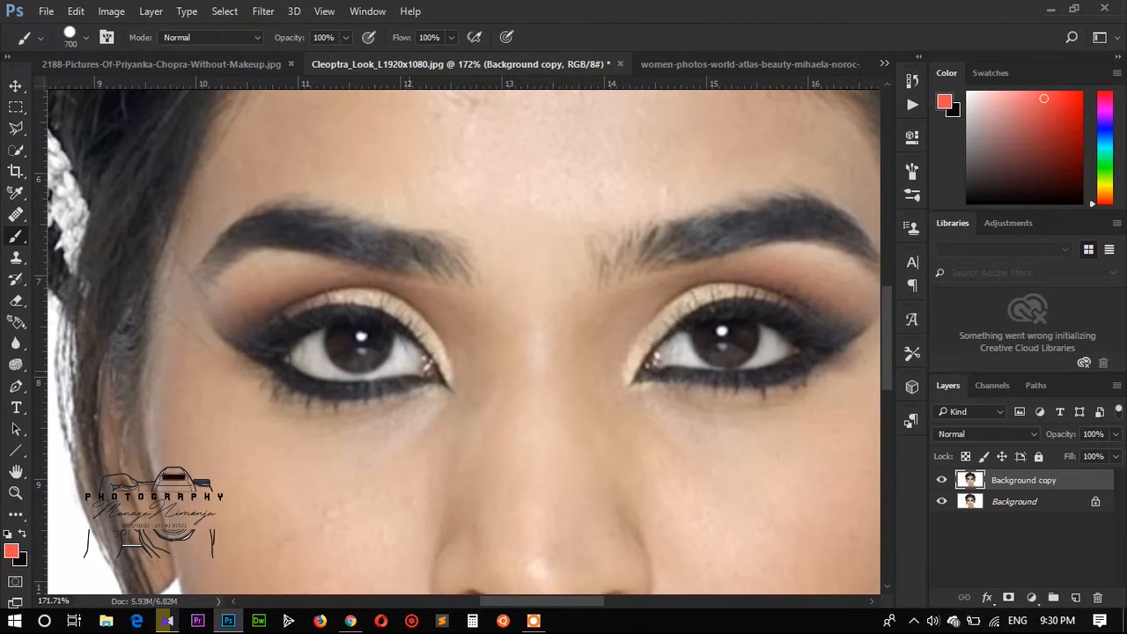
- Reduce the brush size to 40 px so the tip roughly matches the woman's iris
left_click(87, 39)
left_click(131, 86)
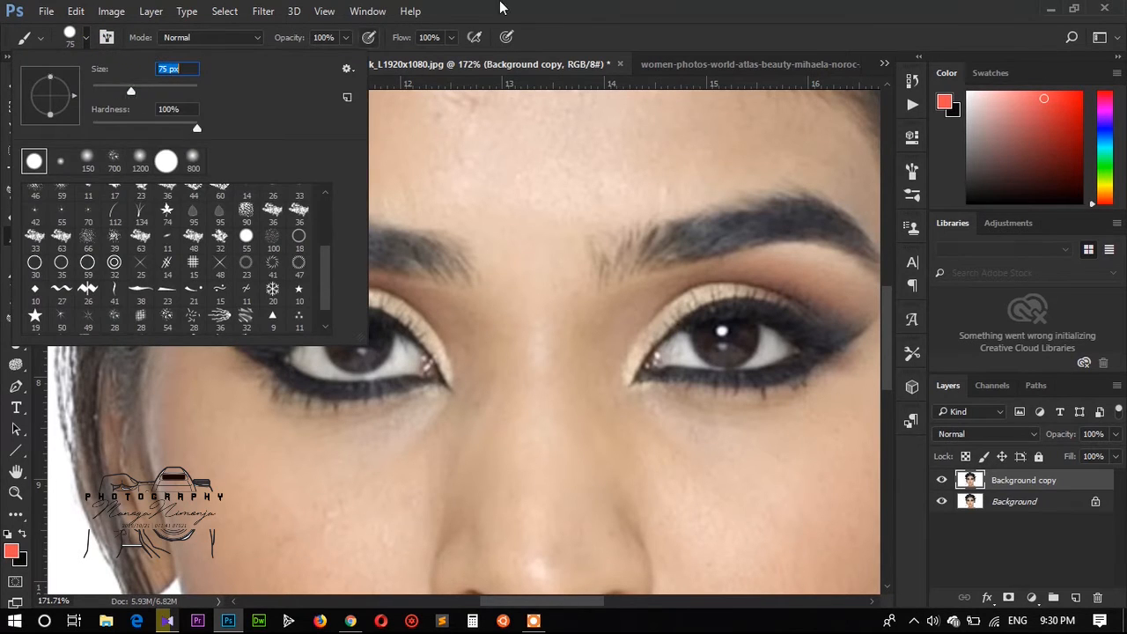
left_click(508, 7)
key("bracketleft")
key("bracketleft")
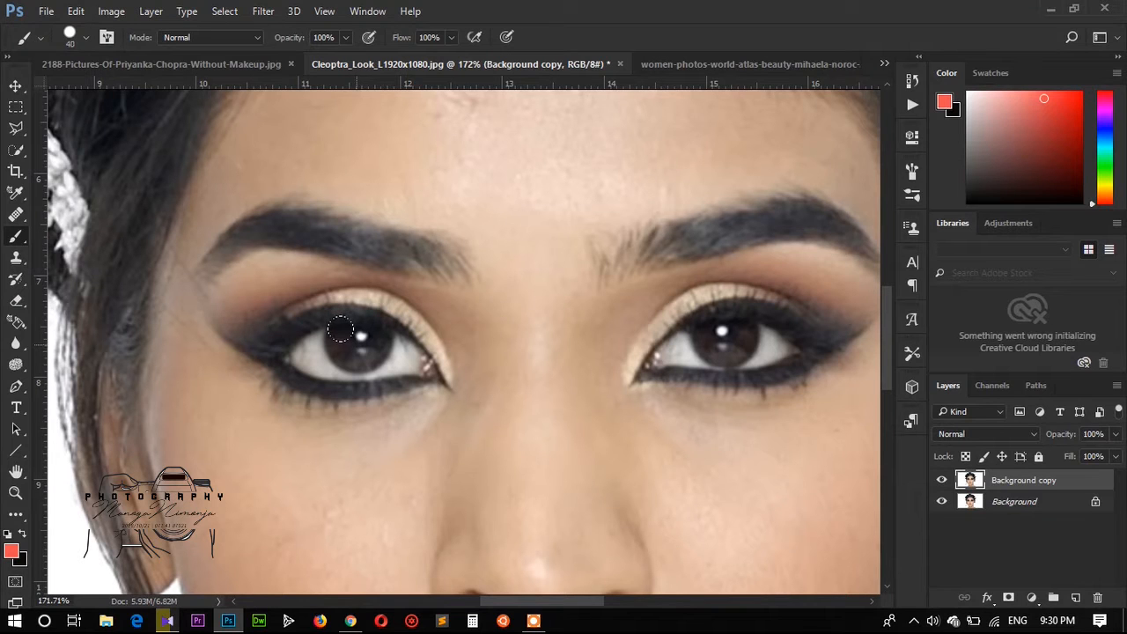
key("bracketright")
key("bracketleft")
- Set the foreground color to the strong blue 1a28d8 for painting with the brush
left_click(12, 551)
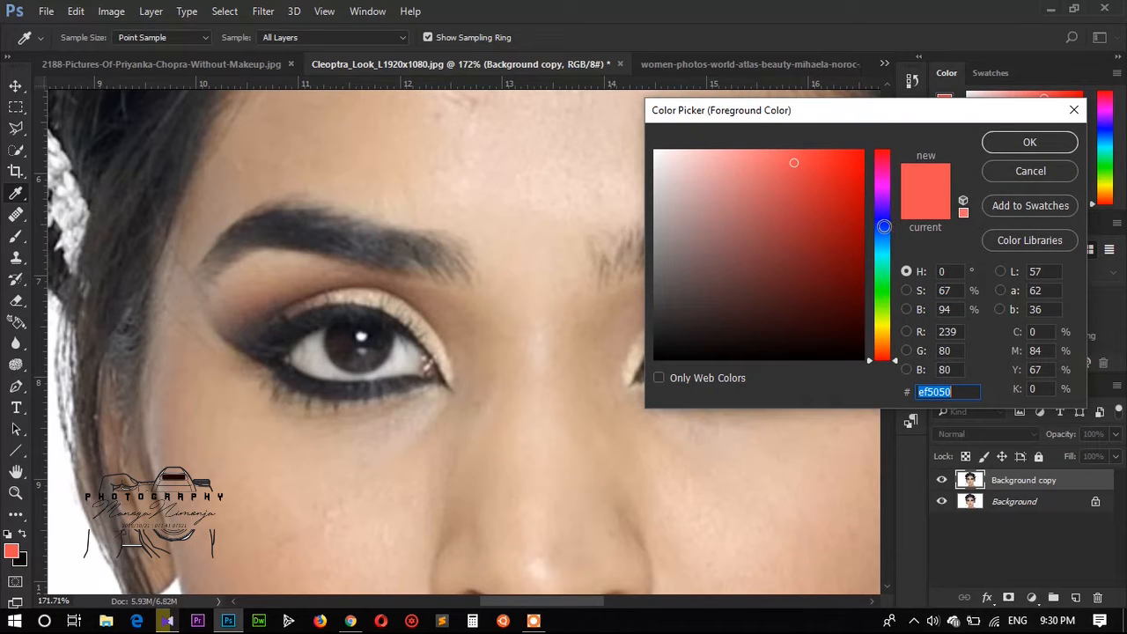
left_click(880, 226)
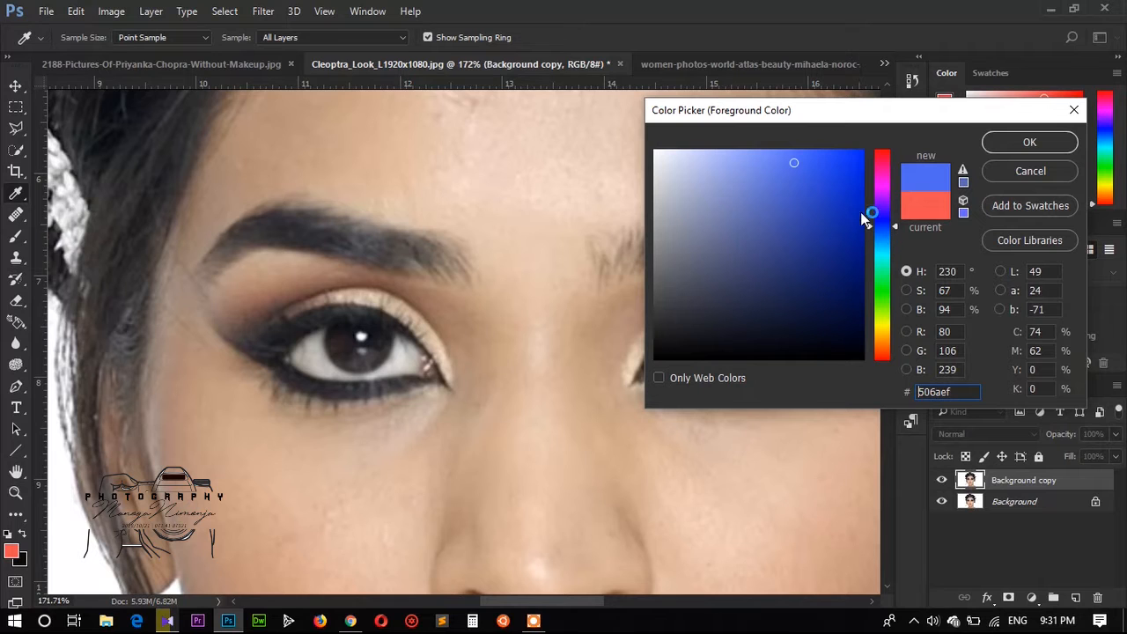
left_click_drag(795, 162, 888, 147)
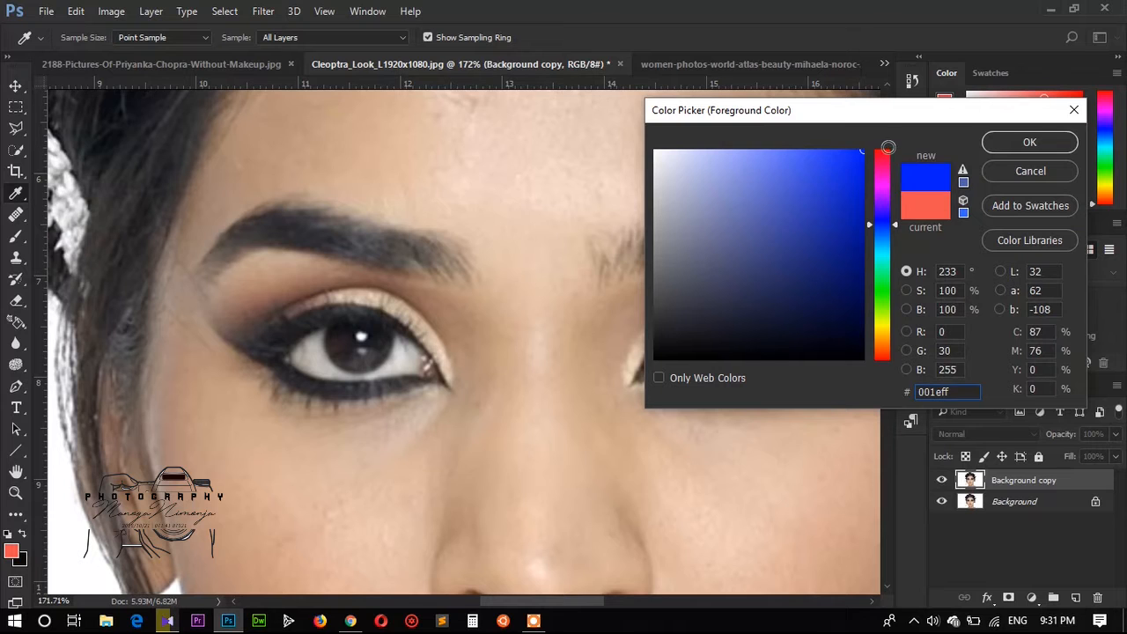
mouse_move(855, 187)
left_mouse_down()
mouse_move(815, 159)
mouse_move(838, 181)
left_mouse_up()
mouse_move(882, 227)
left_mouse_down()
mouse_move(887, 240)
mouse_move(876, 210)
mouse_move(883, 225)
left_mouse_up()
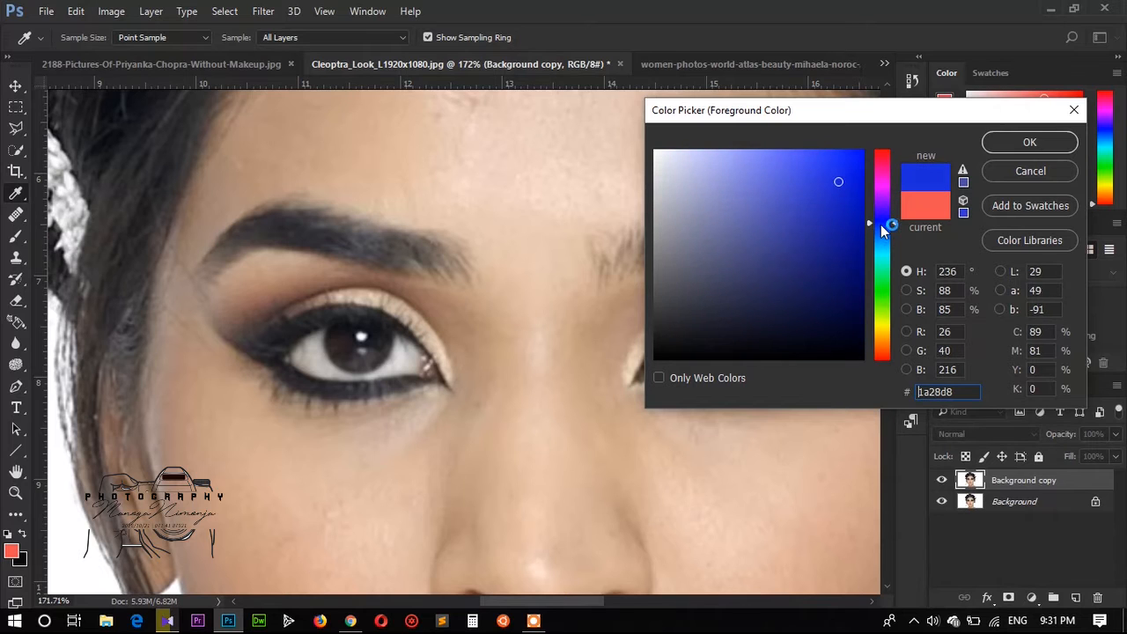
left_click(998, 148)
key("b")
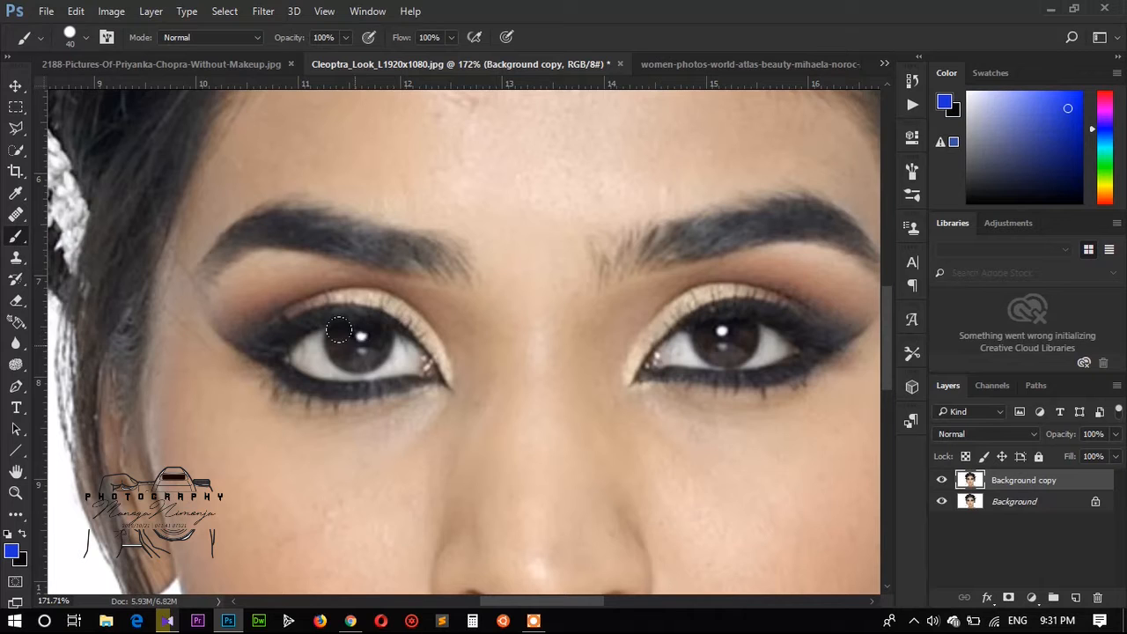
- Add a new empty layer above Background copy and paint one blue brush dab over each iris
left_click(360, 343)
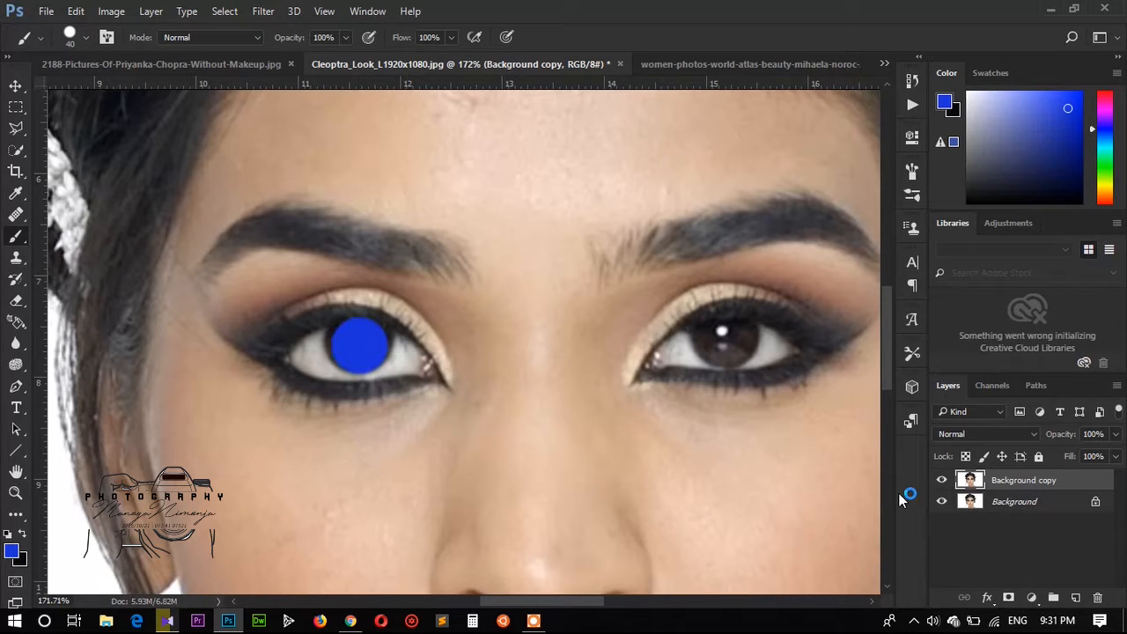
key("ctrl+z")
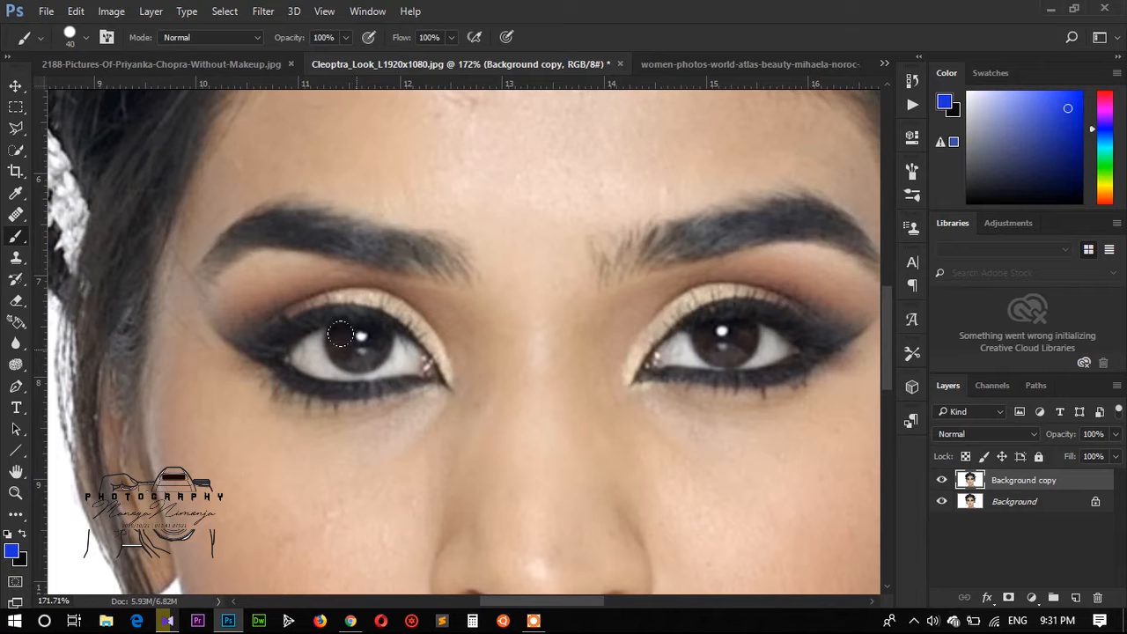
scroll(412, 359, "up", 1)
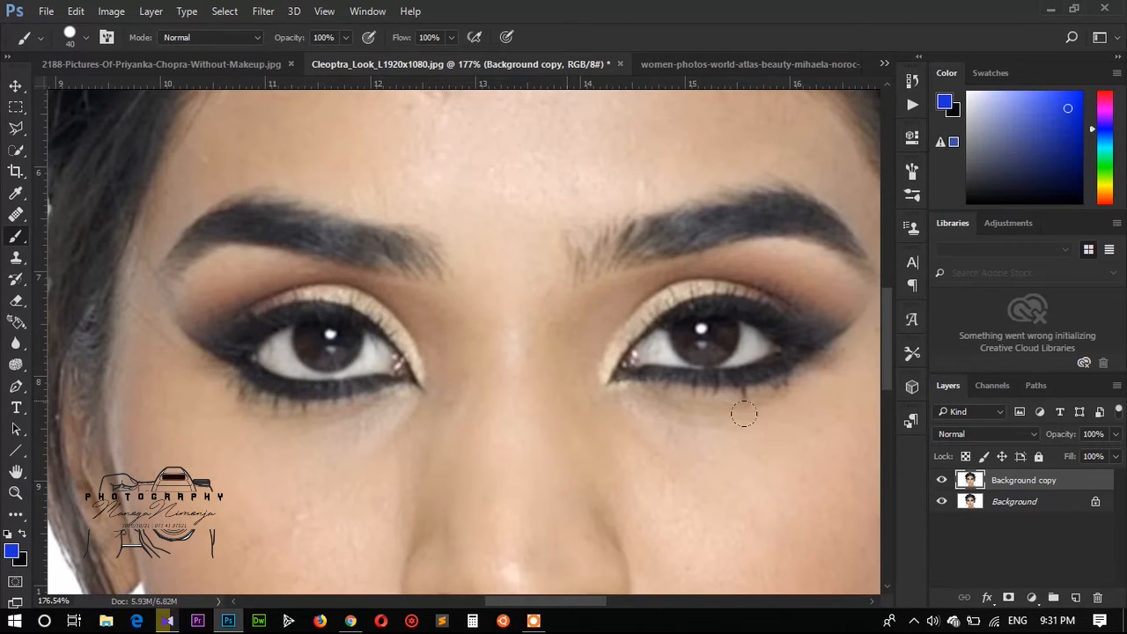
left_click(1076, 599)
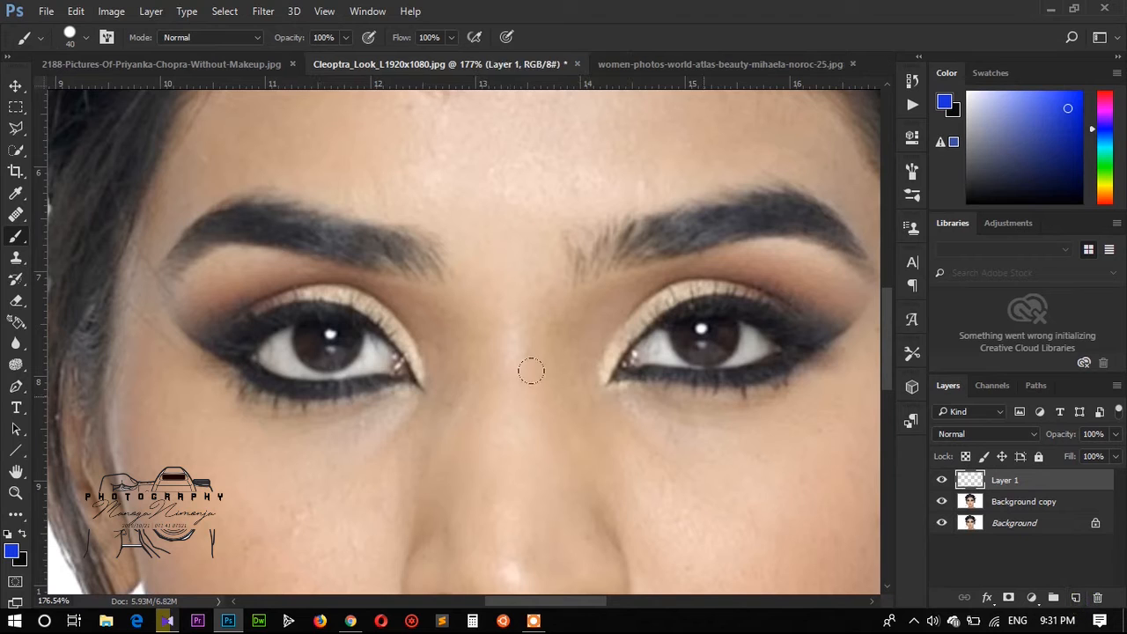
left_click(324, 341)
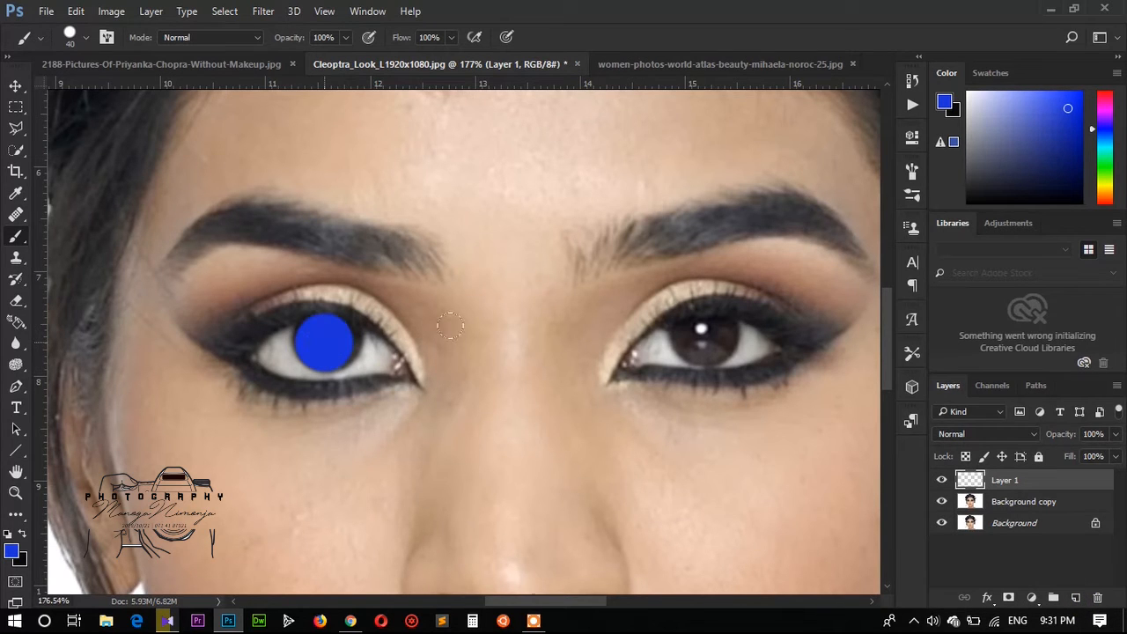
left_click(702, 337)
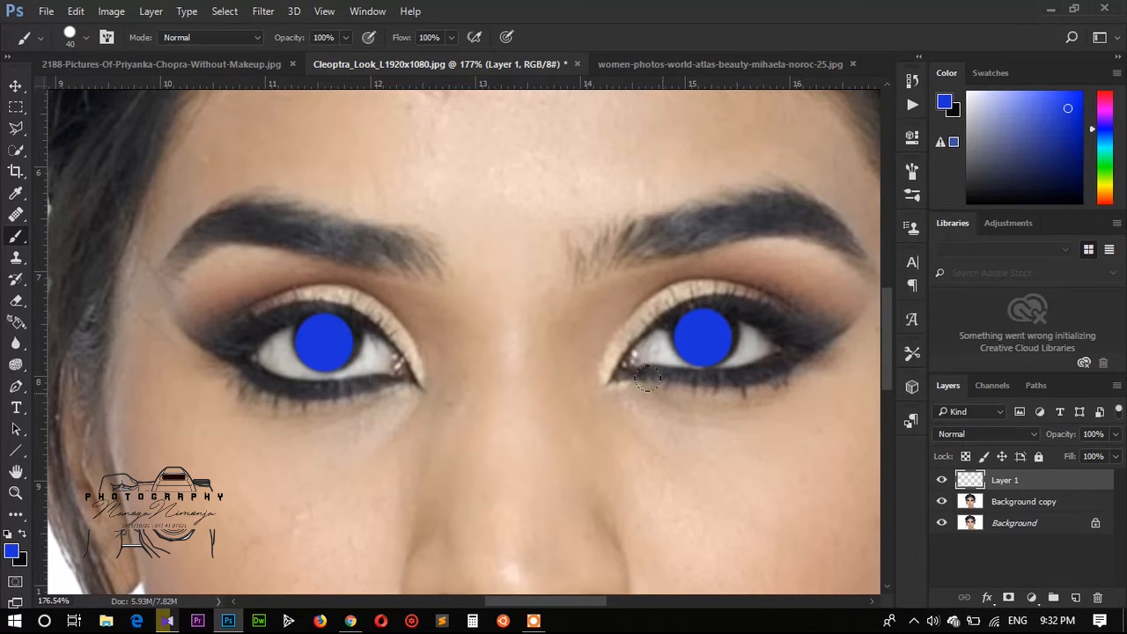
- Change the blend mode of Layer 1 with the blue dabs to Screen
left_click(974, 411)
left_click(974, 411)
left_click(987, 437)
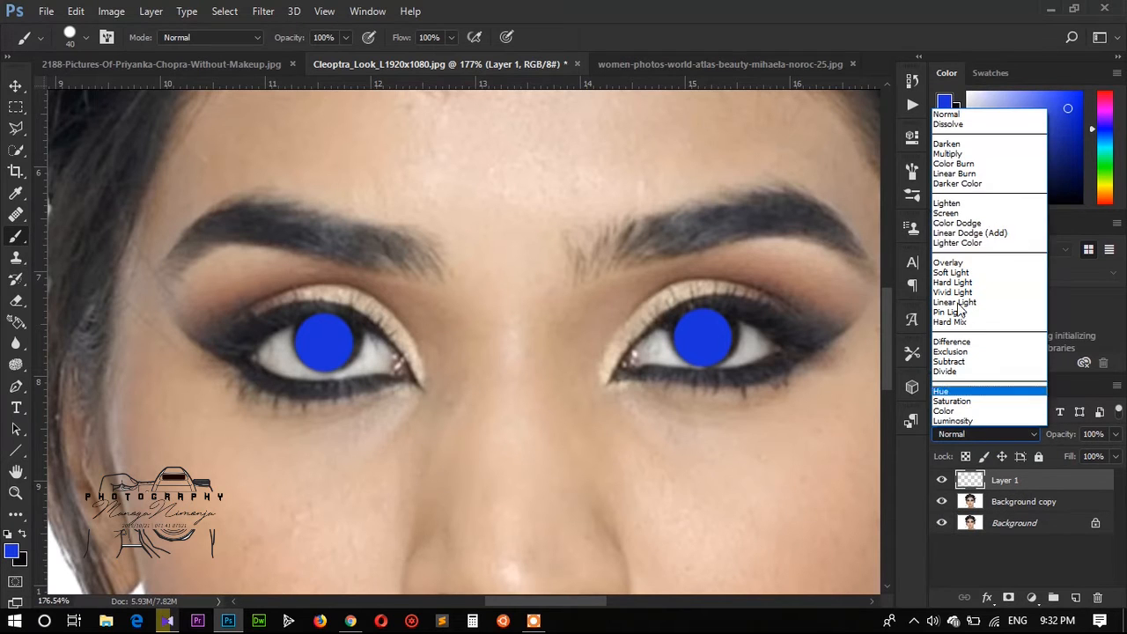
left_click(966, 215)
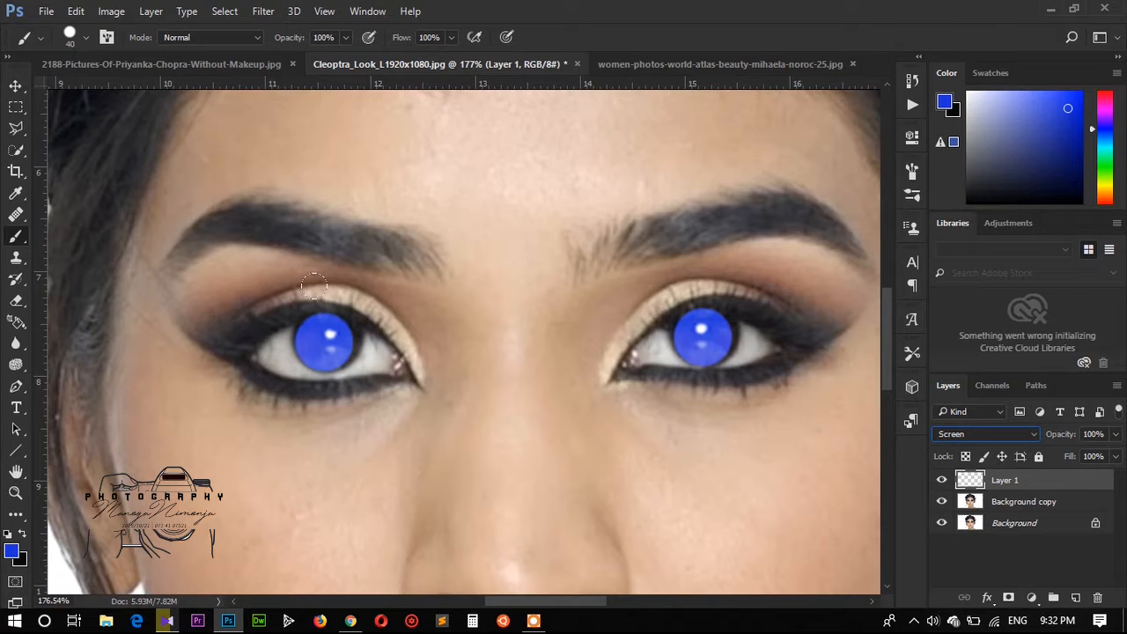
- Erase the blue paint on Layer 1 that spills over the upper eyelid edges of both eyes
left_click(16, 300)
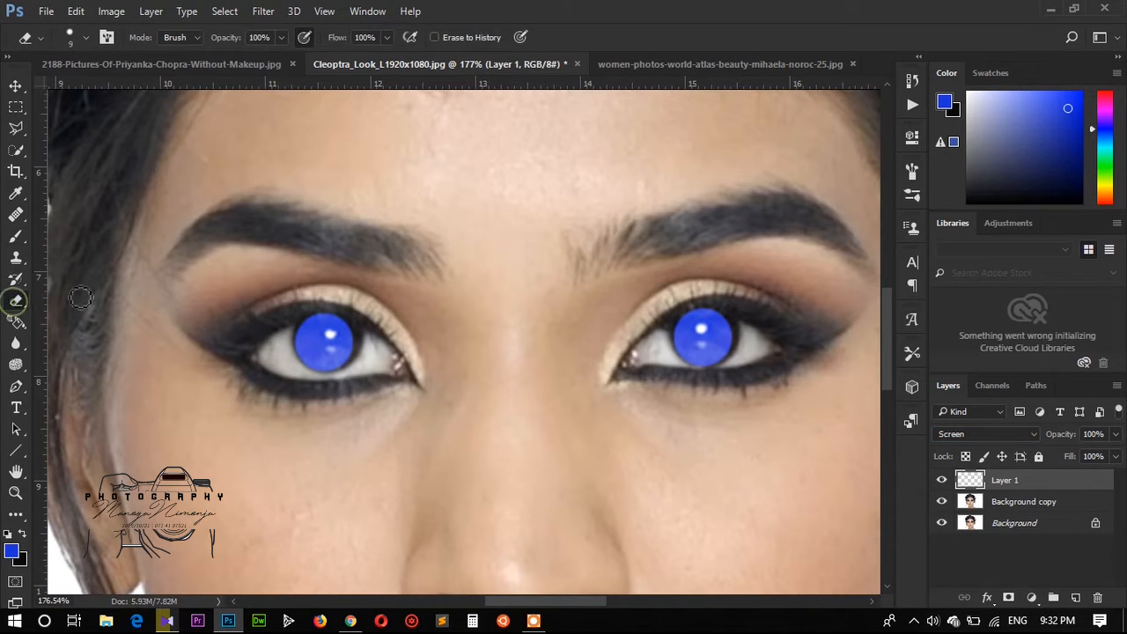
mouse_move(293, 327)
left_mouse_down()
mouse_move(360, 322)
mouse_move(352, 317)
left_mouse_up()
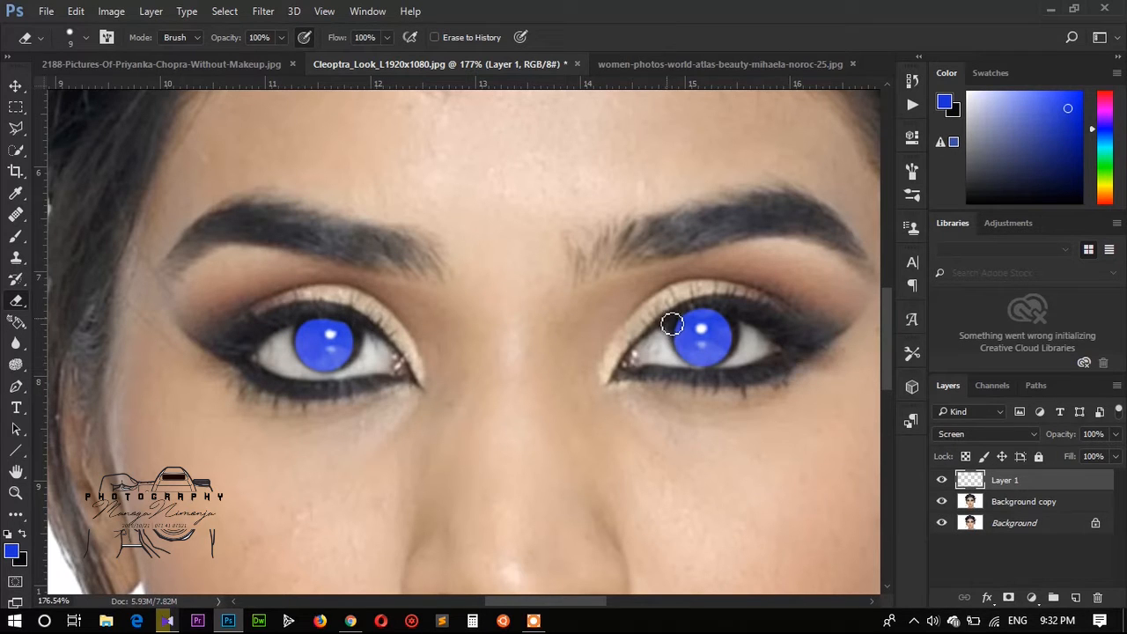
mouse_move(671, 323)
left_mouse_down()
mouse_move(725, 307)
mouse_move(699, 305)
mouse_move(691, 312)
mouse_move(730, 314)
mouse_move(670, 329)
left_mouse_up()
scroll(792, 396, "down", 4)
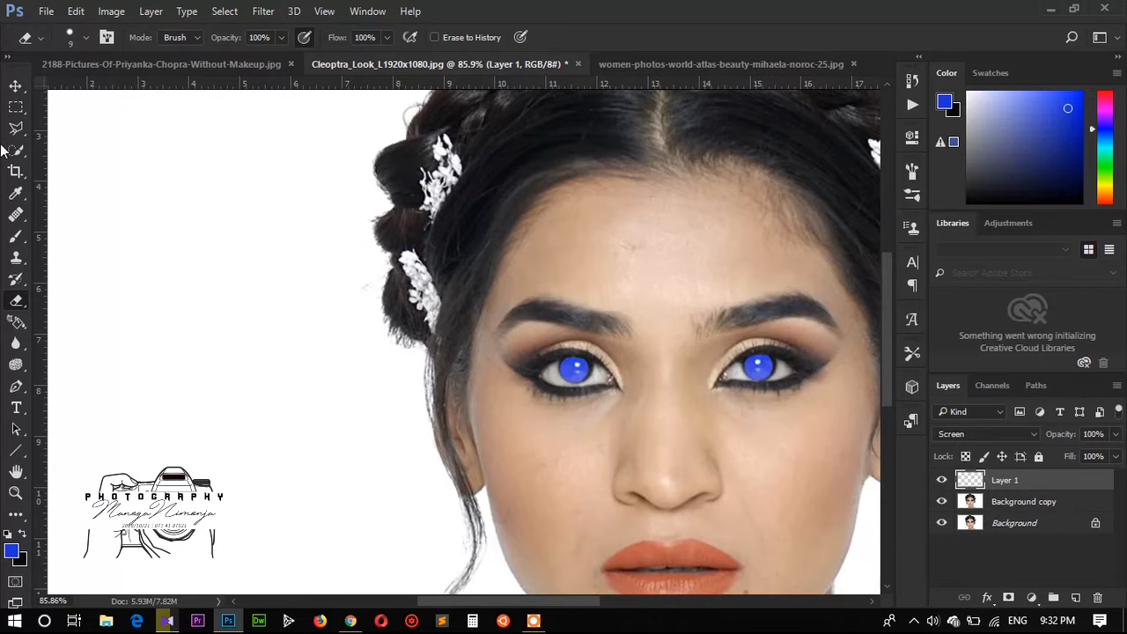
left_click(15, 85)
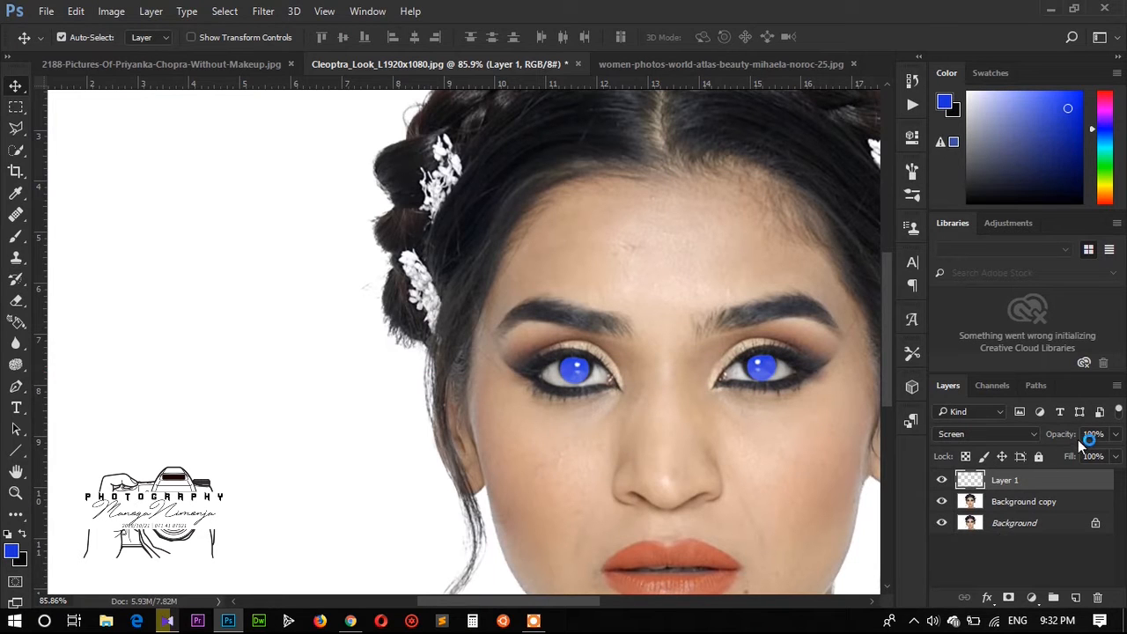
- Reduce Layer 1's opacity to 22% and its fill to 83%, and toggle its visibility to compare the eye color
mouse_move(1063, 435)
left_mouse_down()
mouse_move(1009, 442)
mouse_move(1046, 440)
mouse_move(1055, 463)
mouse_move(1052, 439)
mouse_move(1066, 439)
mouse_move(1068, 456)
left_mouse_up()
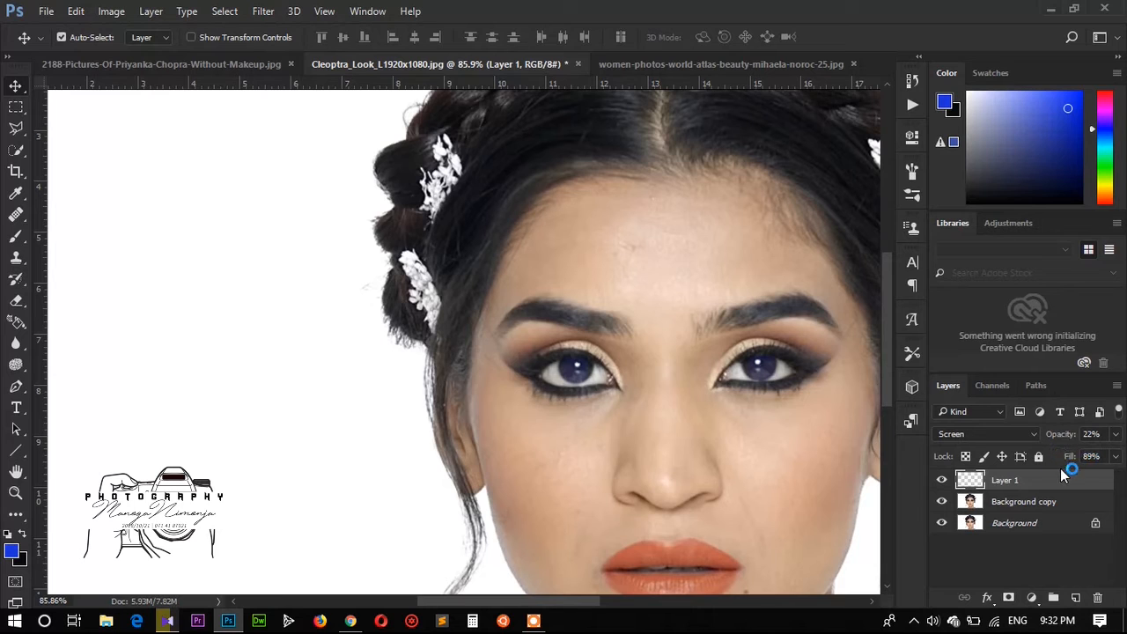
left_click_drag(1060, 438, 1067, 461)
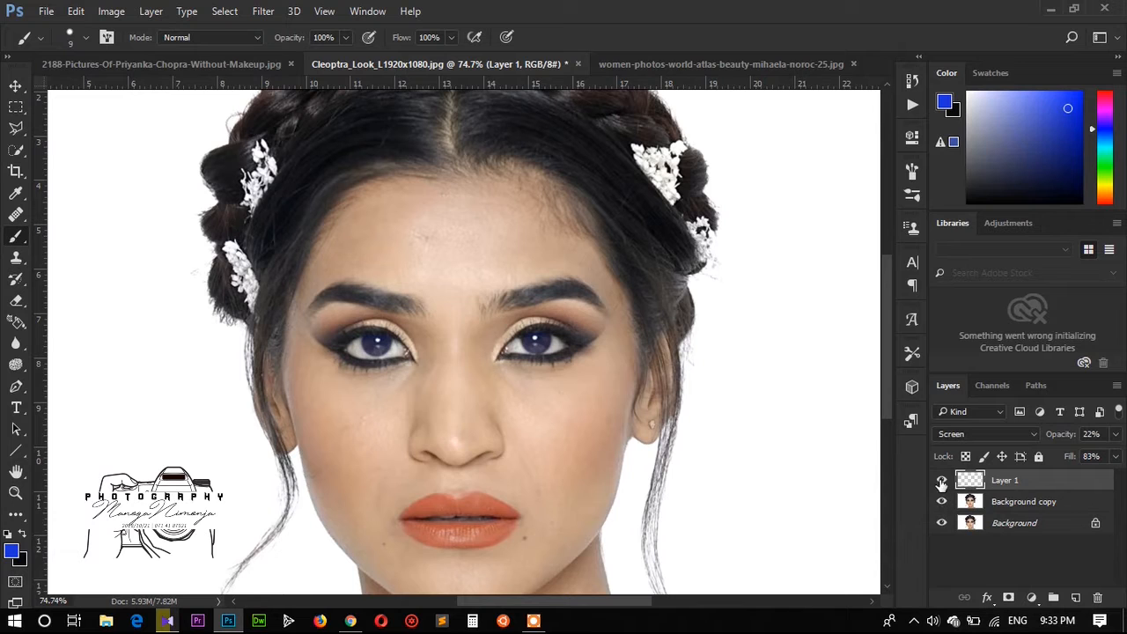
left_click(940, 480)
left_click(941, 480)
left_click(941, 481)
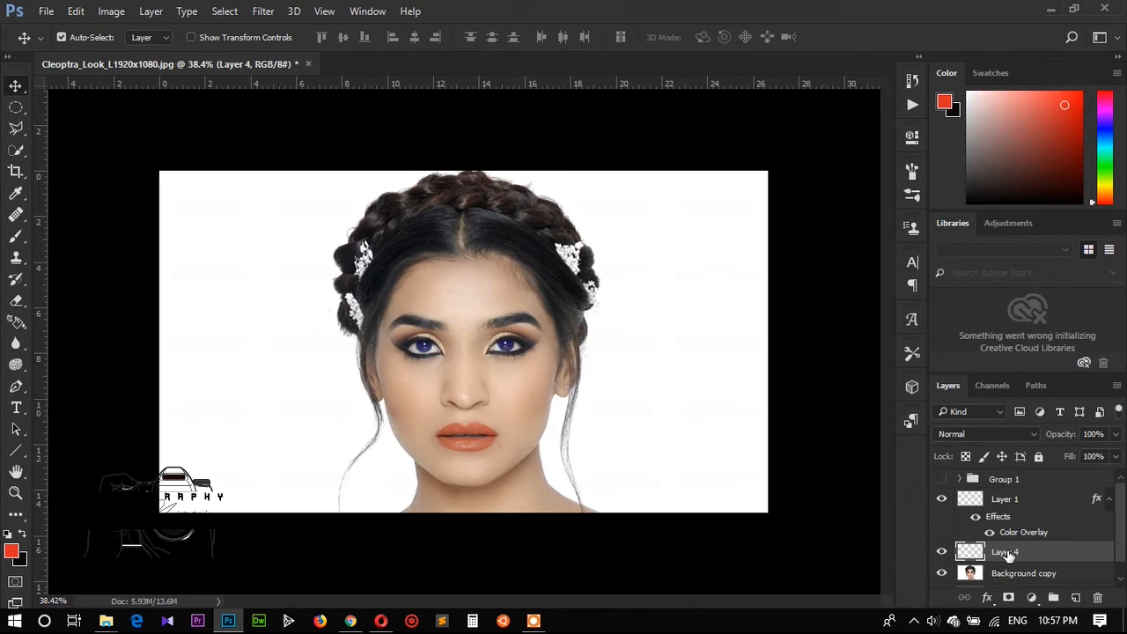
- Rename Layer 4 to Left
double_click(1008, 553)
type("Lis")
type("t")
key("Return")
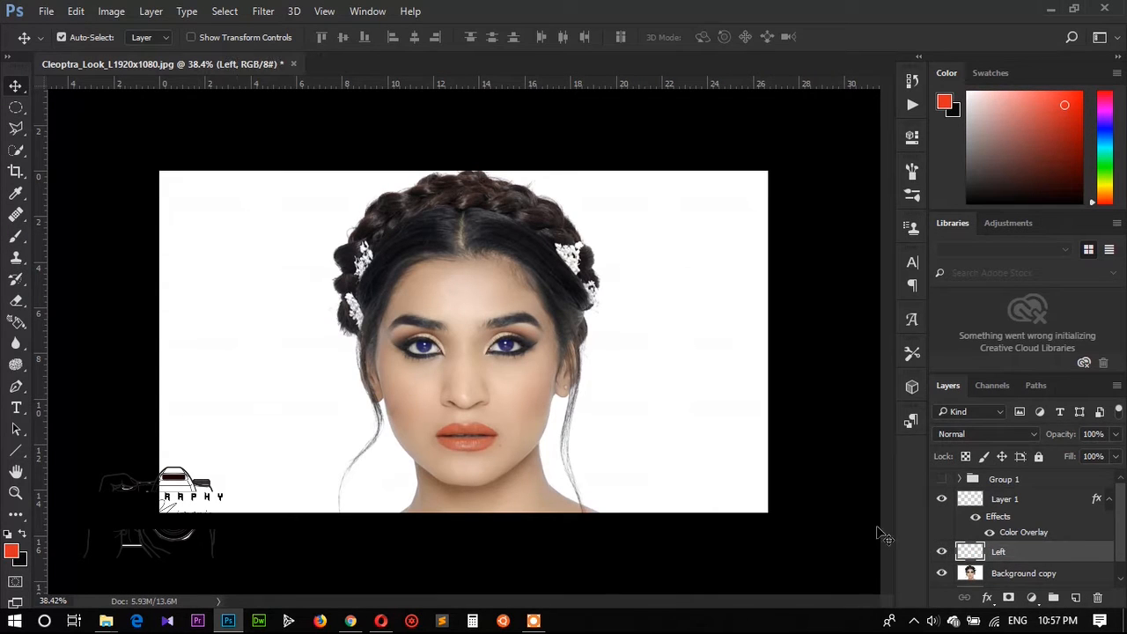
- Select the upper and lower lips, including the gap between them, on the Background copy layer with the Quick Selection tool
left_click_drag(464, 436, 545, 433)
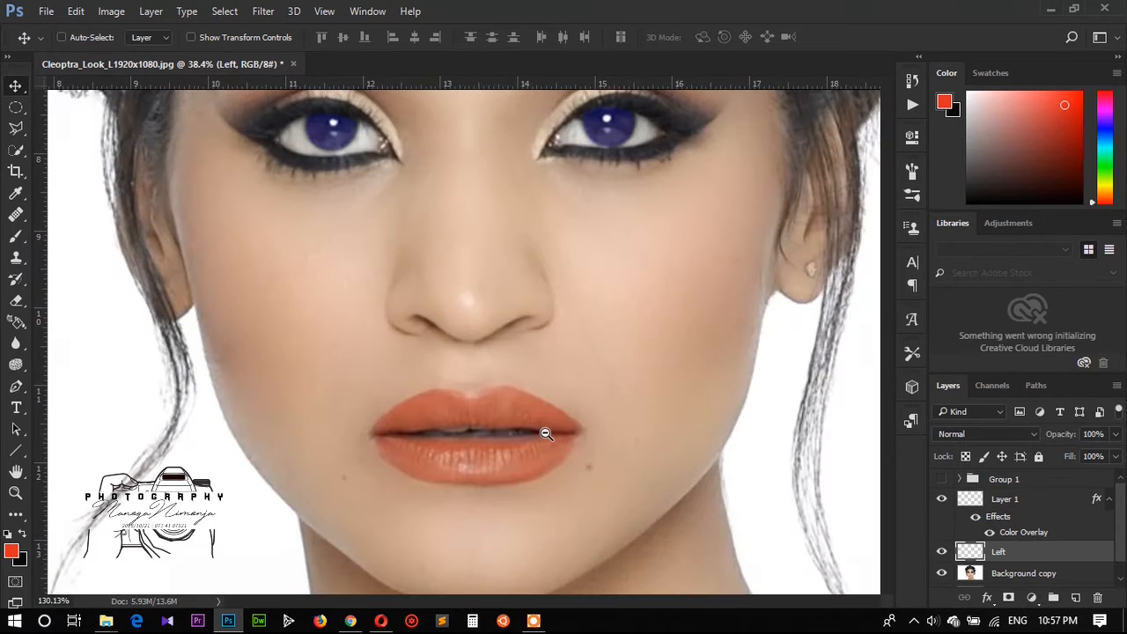
left_click_drag(886, 407, 888, 444)
left_click_drag(541, 286, 584, 274)
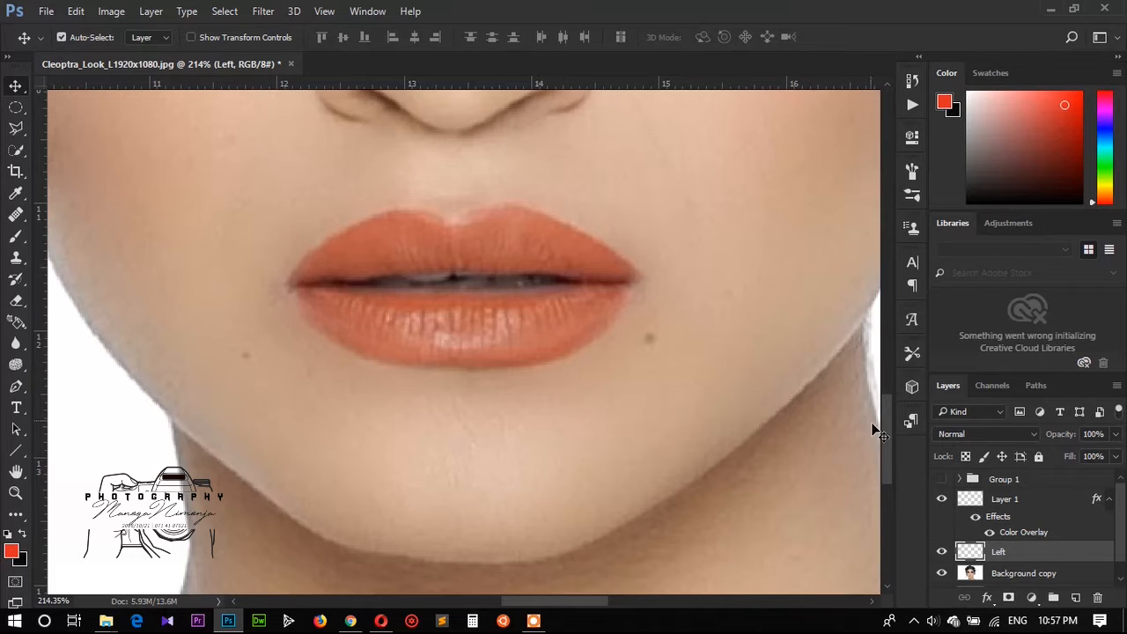
left_click_drag(889, 435, 890, 418)
left_click(16, 386)
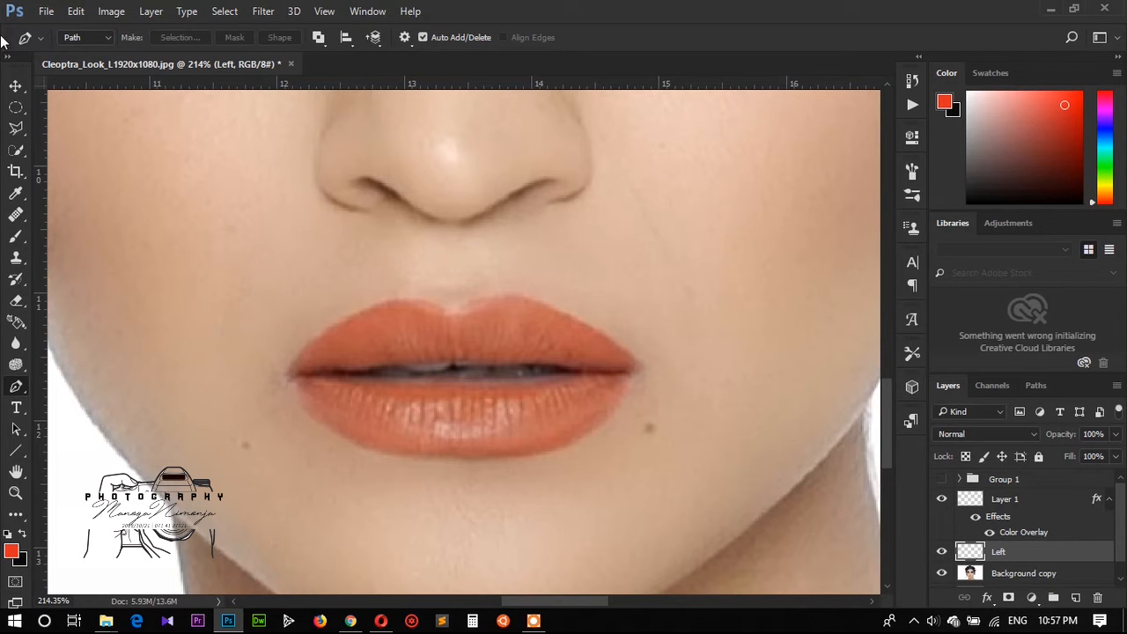
left_click(16, 152)
left_click(71, 154)
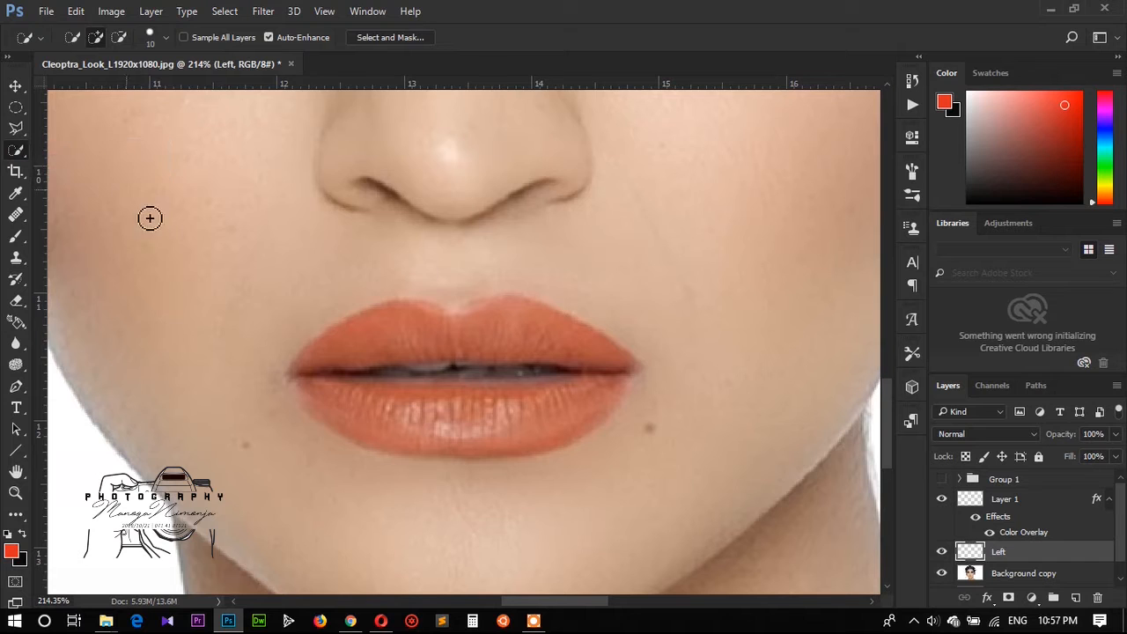
left_click(1052, 571)
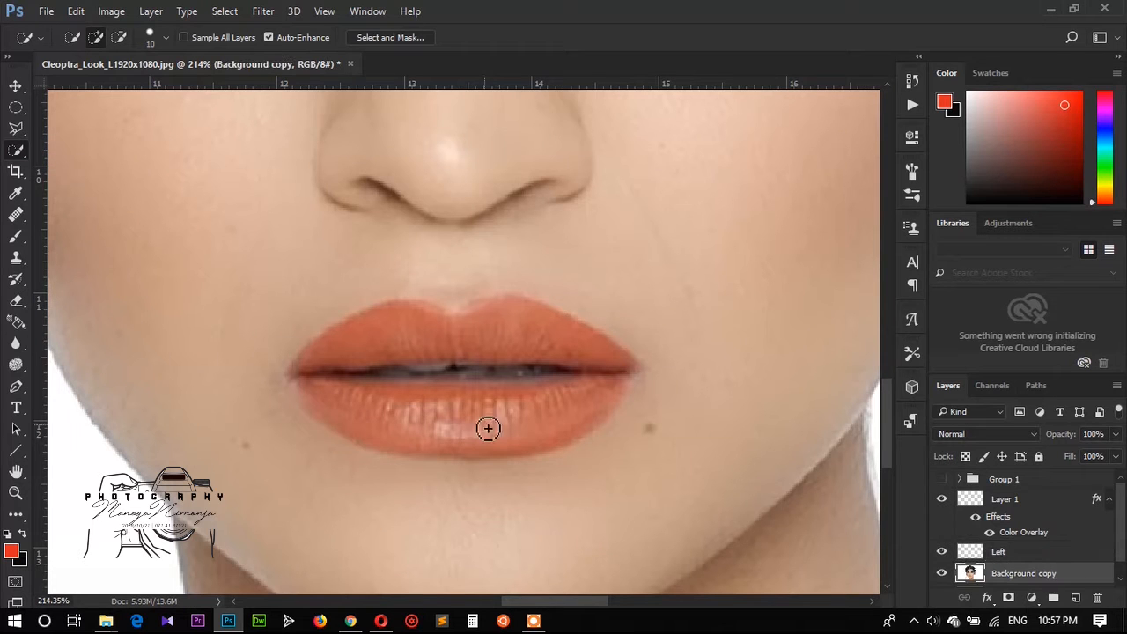
left_click_drag(305, 369, 426, 337)
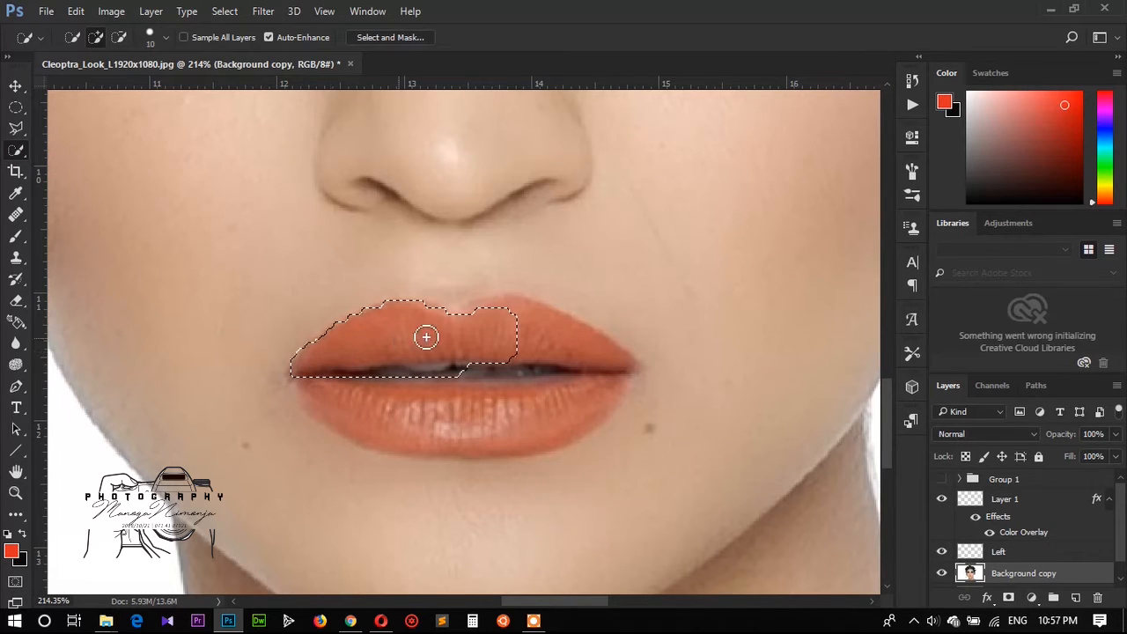
mouse_move(496, 328)
left_mouse_down()
mouse_move(542, 327)
mouse_move(604, 366)
mouse_move(579, 392)
mouse_move(474, 416)
mouse_move(359, 415)
mouse_move(323, 399)
mouse_move(508, 446)
mouse_move(553, 435)
mouse_move(567, 411)
mouse_move(532, 411)
left_mouse_up()
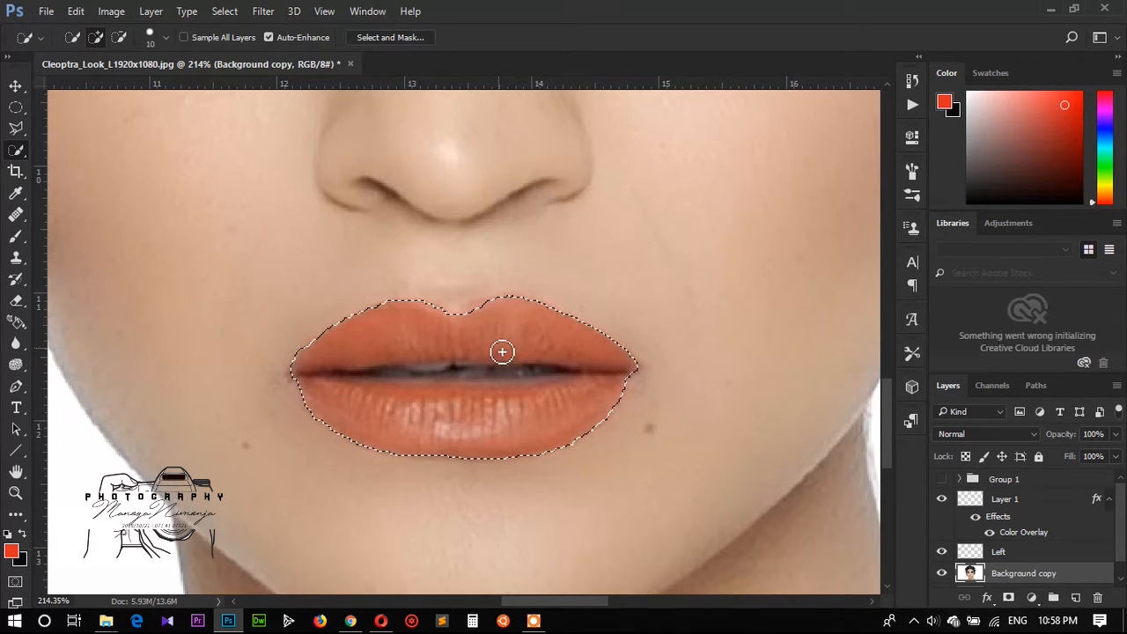
mouse_move(478, 365)
left_mouse_down()
mouse_move(431, 376)
mouse_move(473, 373)
left_mouse_up()
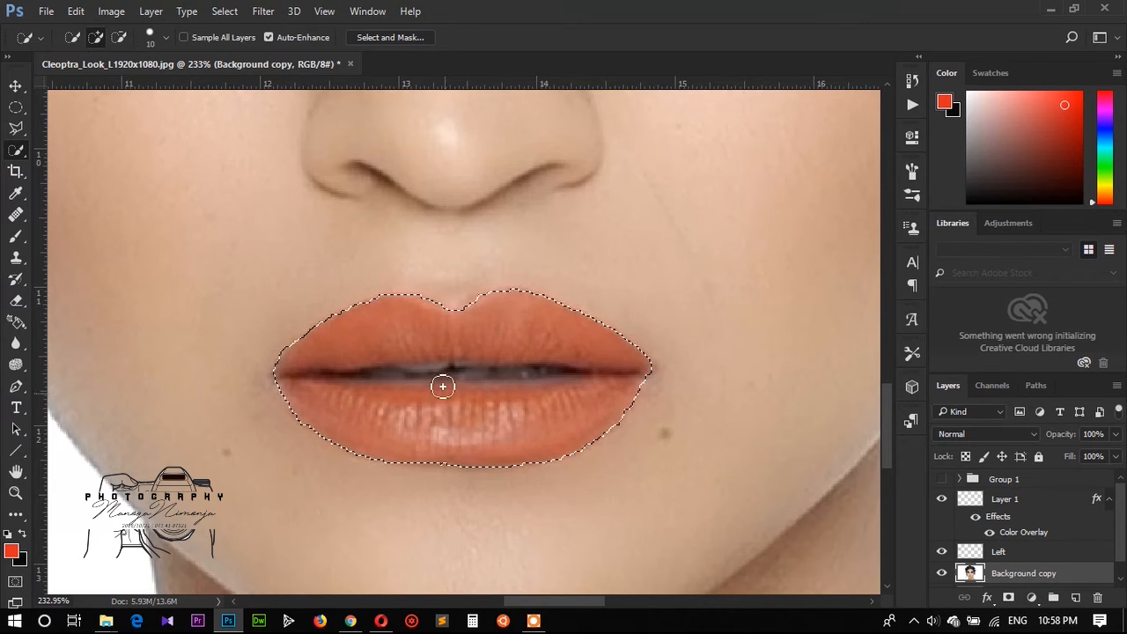
- Activate the Left layer for painting and set the foreground color to the bright pink ff0096
left_click(1026, 552)
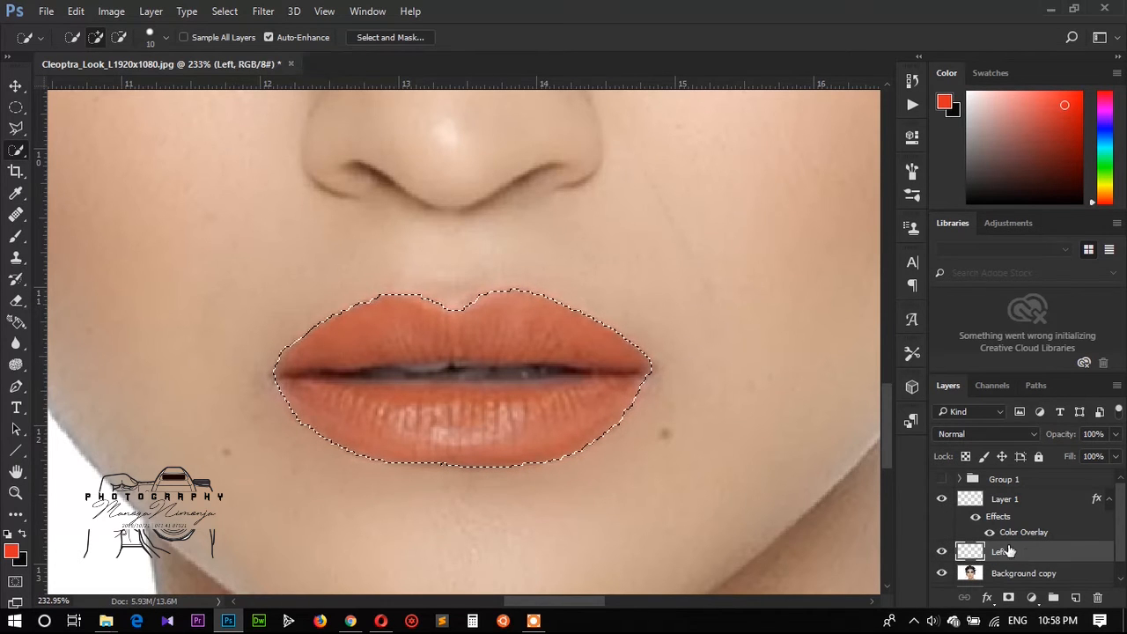
left_click(19, 240)
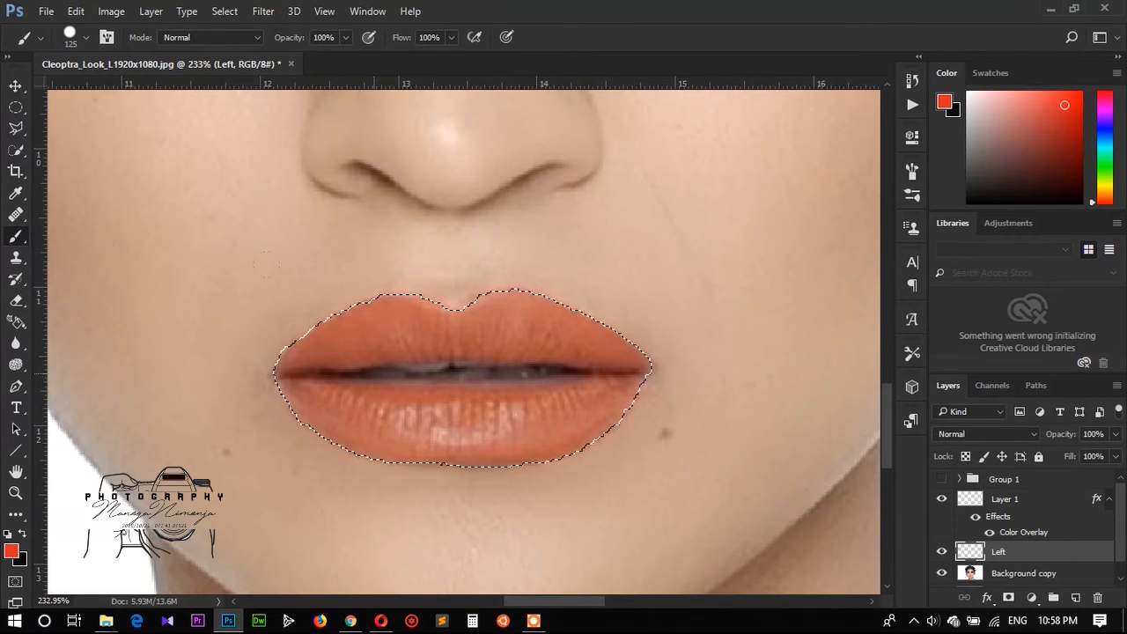
left_click(11, 550)
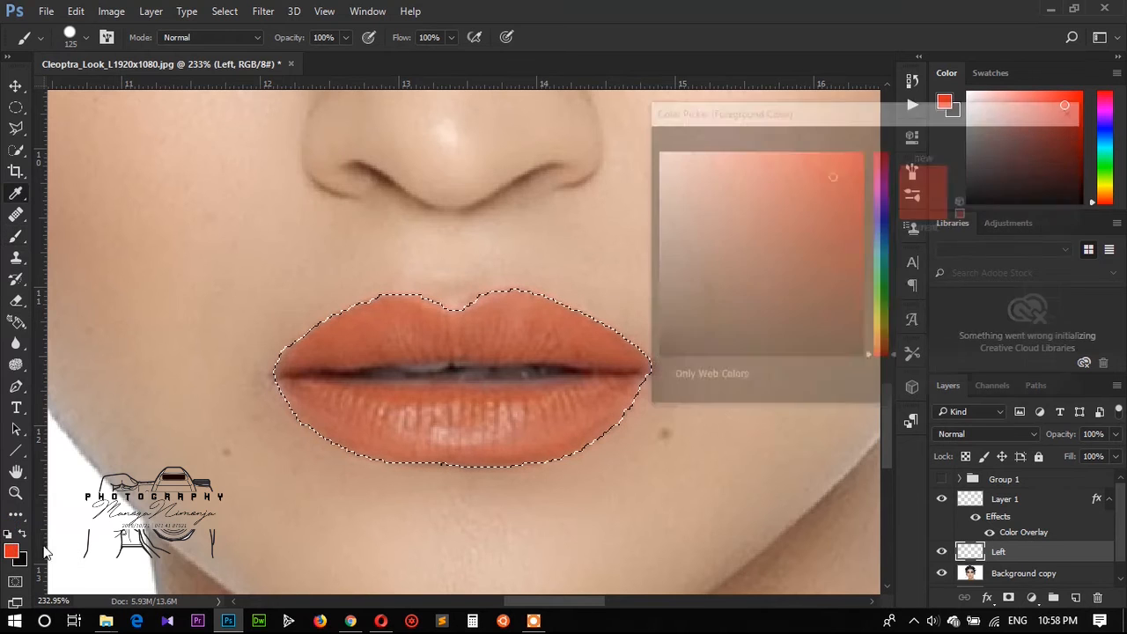
left_click(881, 182)
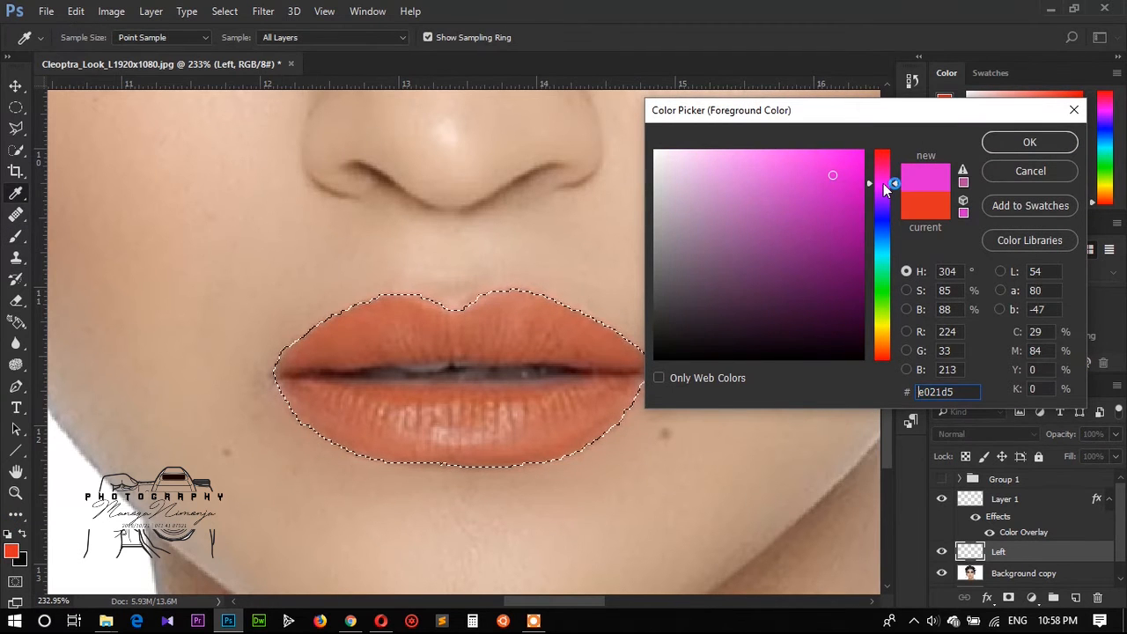
mouse_move(843, 167)
left_mouse_down()
mouse_move(864, 151)
mouse_move(883, 200)
mouse_move(884, 177)
left_mouse_up()
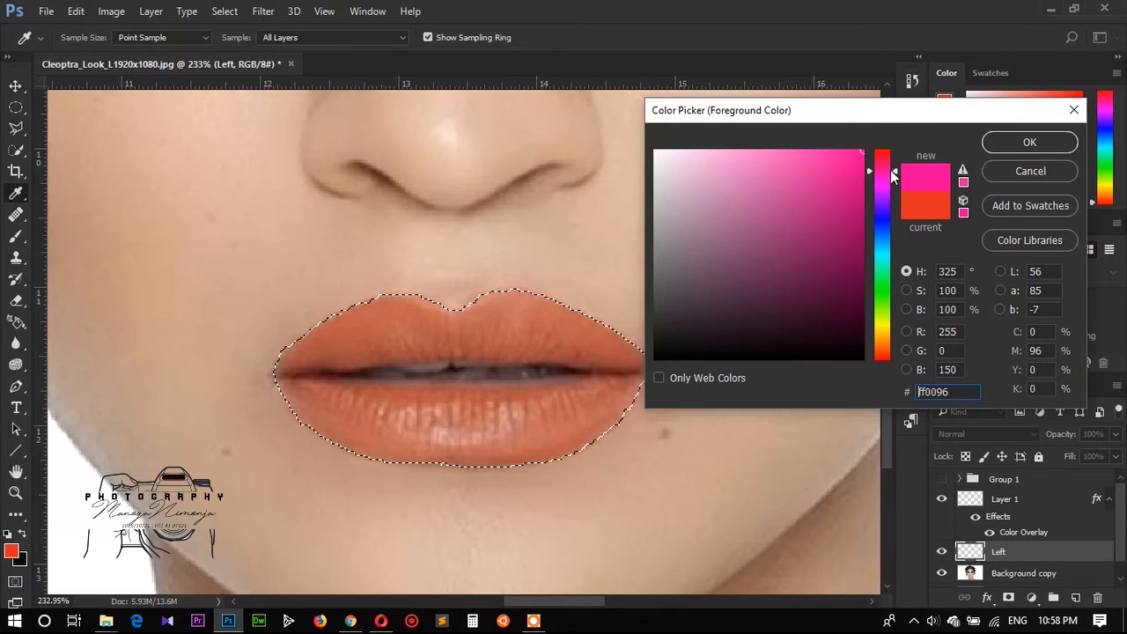
left_click(1022, 141)
- Fill the whole lip selection on the Left layer with pink using the brush
key("b")
mouse_move(325, 378)
left_mouse_down()
mouse_move(440, 343)
mouse_move(514, 251)
left_mouse_up()
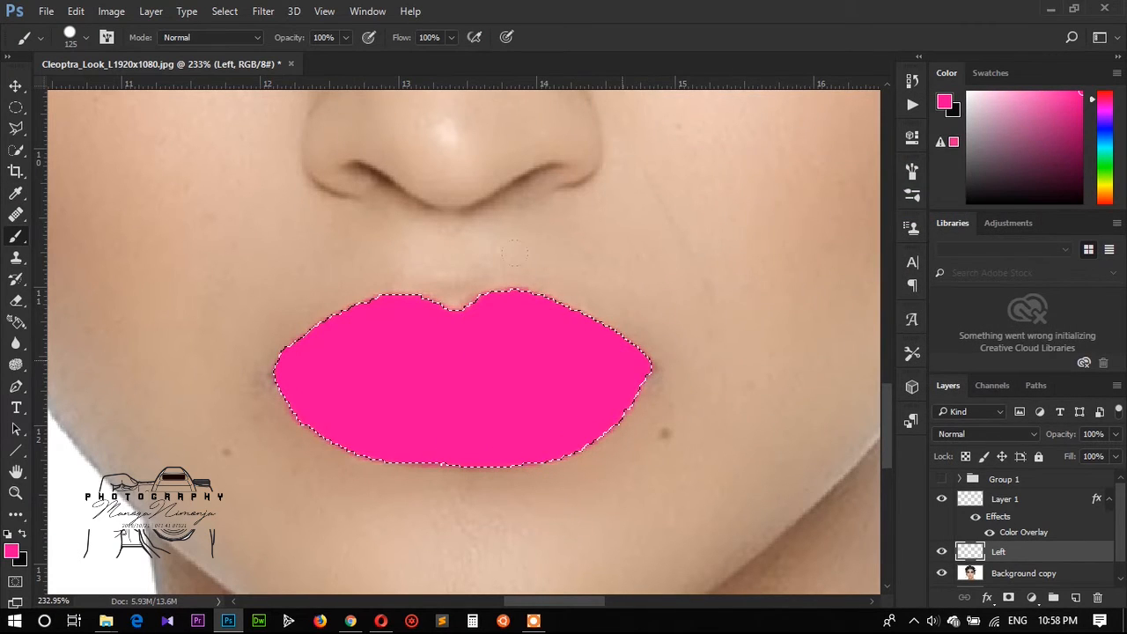
left_click(15, 86)
left_click(84, 85)
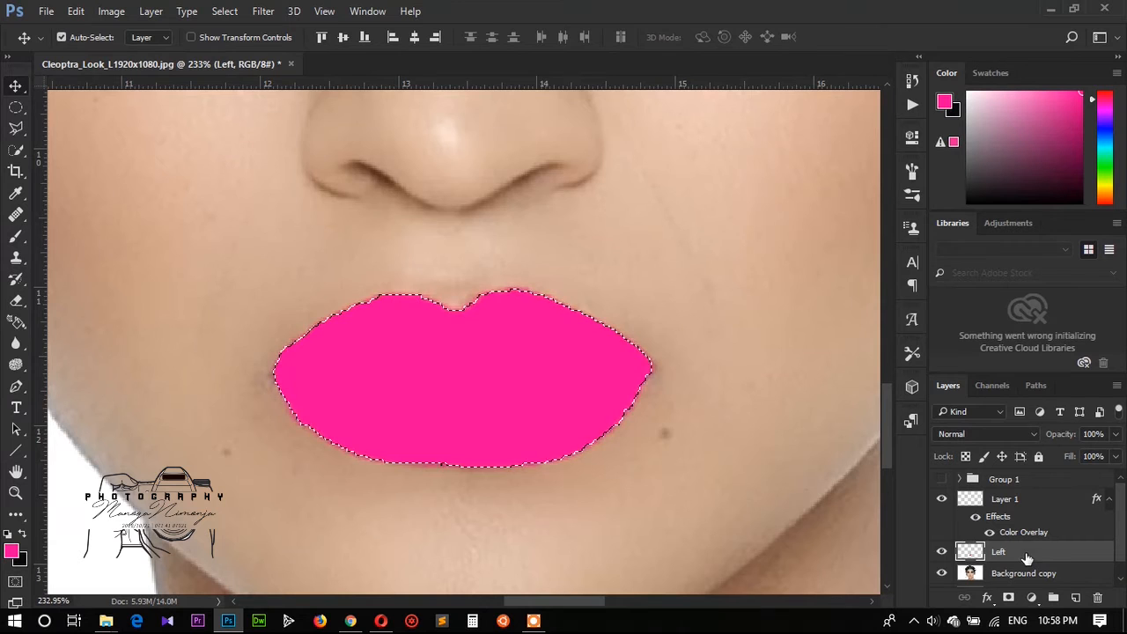
- Set the Left layer to Screen blending with opacity and fill both at 60%, and clear the lip selection
left_click(1021, 433)
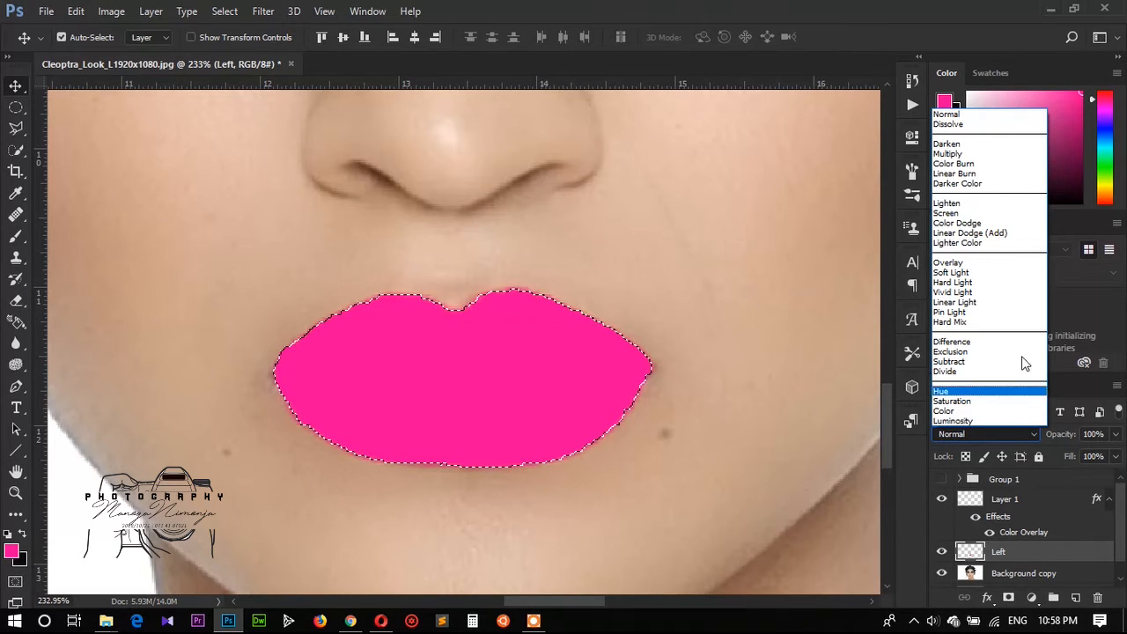
left_click(962, 213)
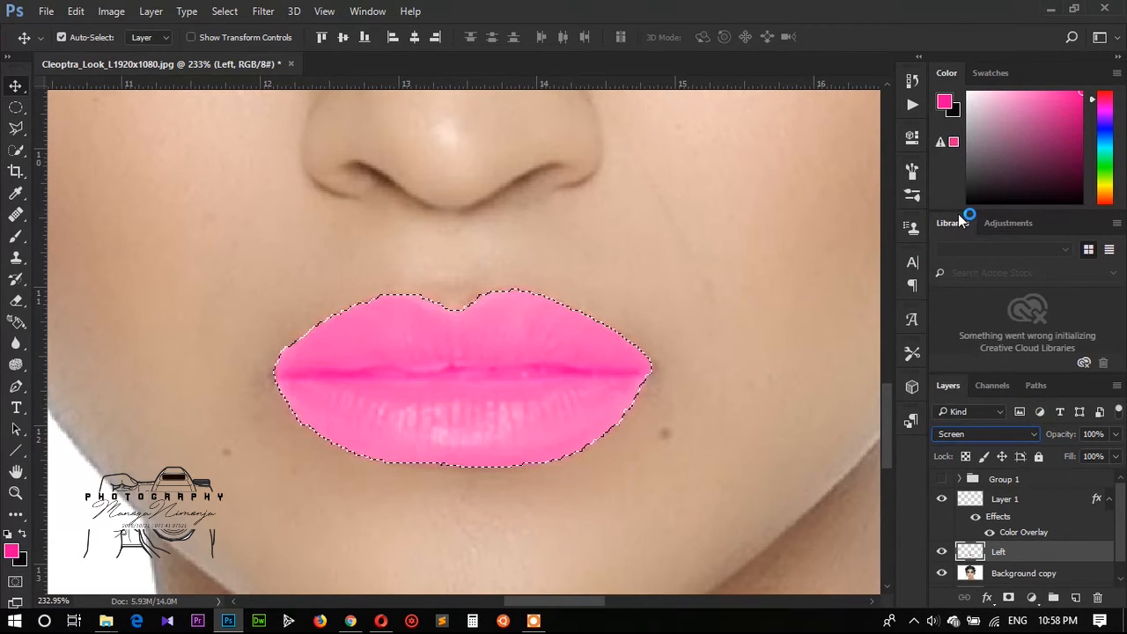
mouse_move(1069, 438)
left_mouse_down()
mouse_move(1040, 442)
mouse_move(1061, 460)
mouse_move(1047, 458)
mouse_move(1056, 438)
mouse_move(1066, 458)
left_mouse_up()
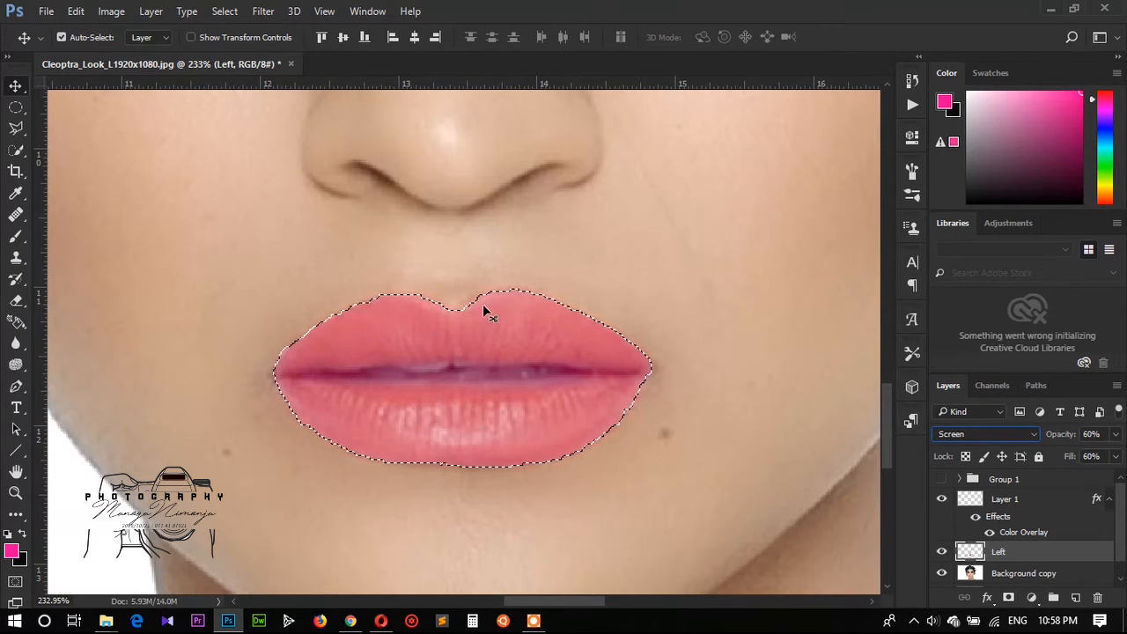
left_click(16, 106)
left_click(656, 352)
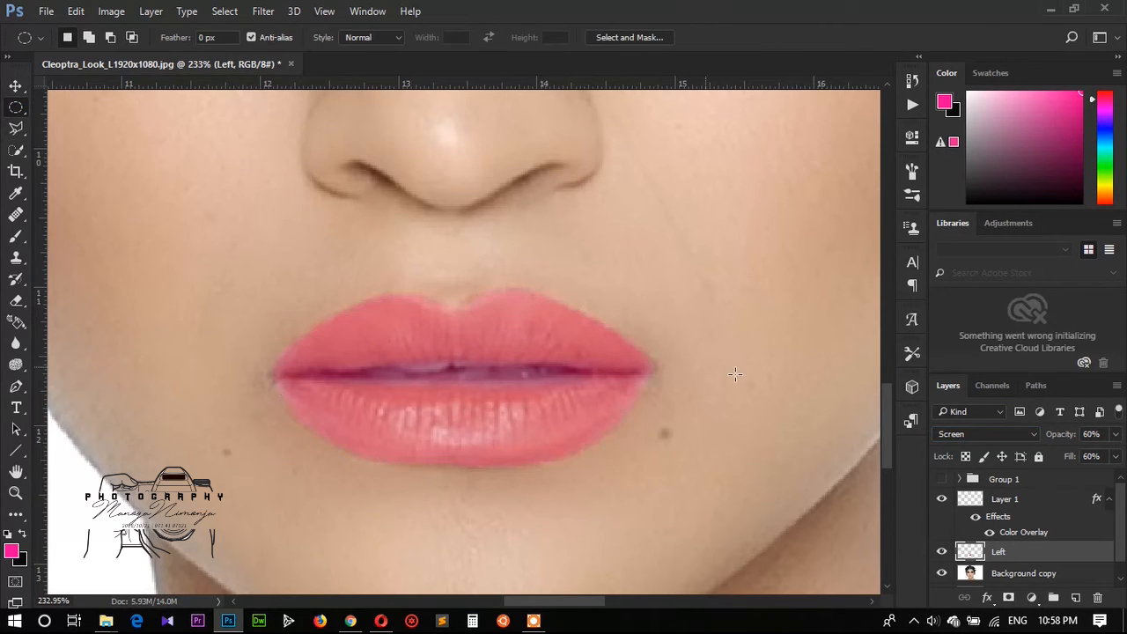
- Examine the recolored lips and the mouth opening in the full portrait and up close
scroll(735, 374, "down", 10)
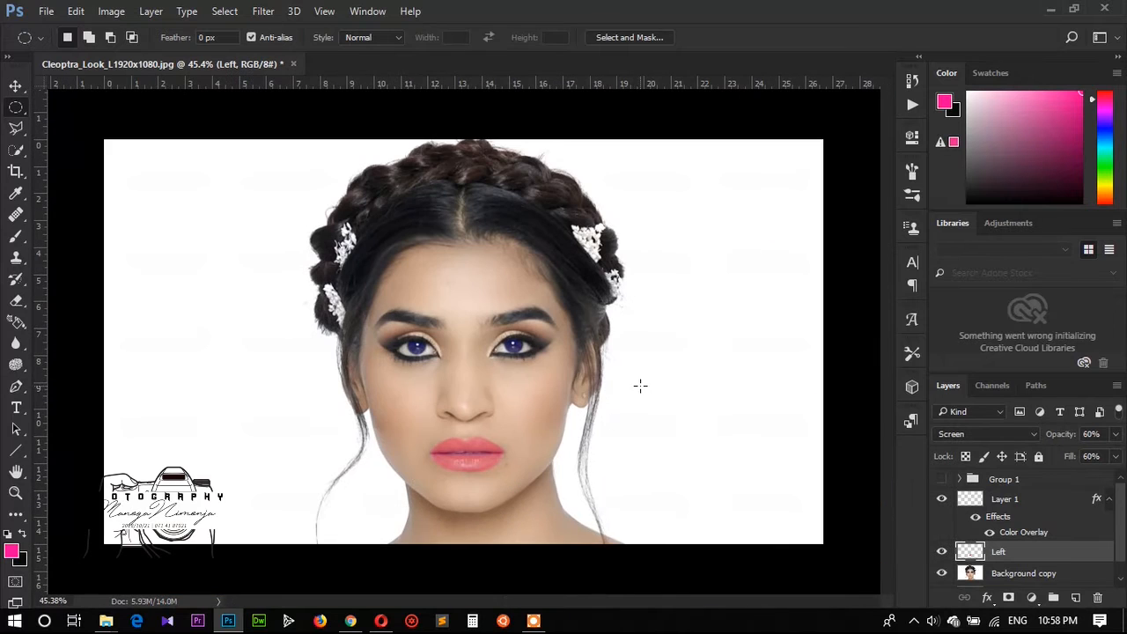
scroll(514, 475, "up", 10)
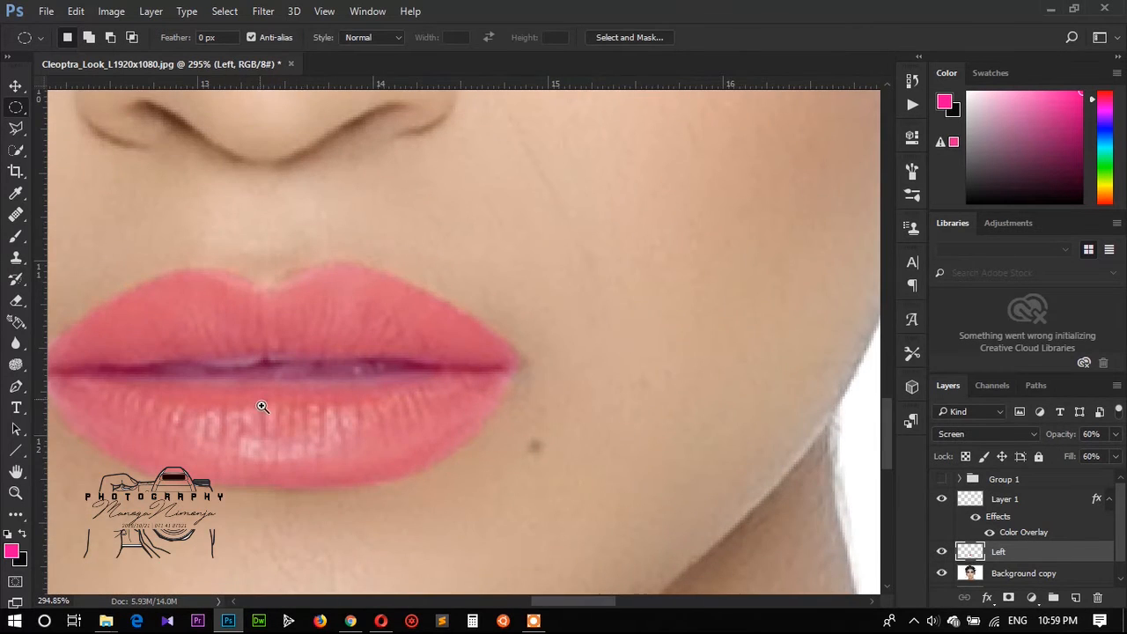
scroll(212, 409, "down", 2)
scroll(212, 409, "down", 3)
scroll(217, 385, "up", 6)
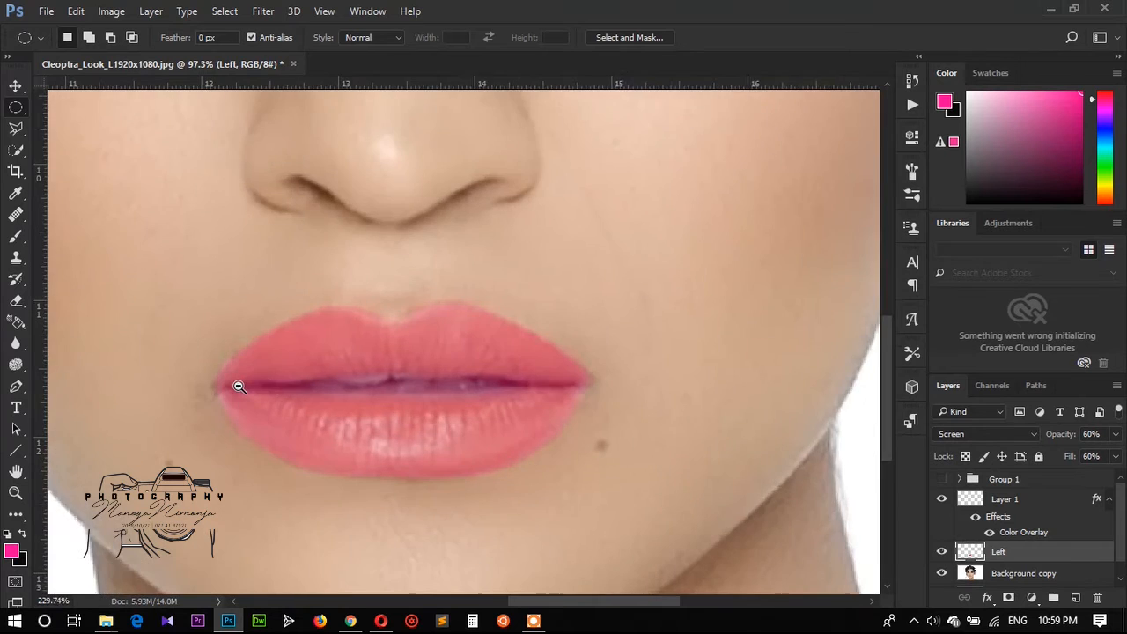
scroll(453, 402, "down", 4)
scroll(616, 403, "up", 4)
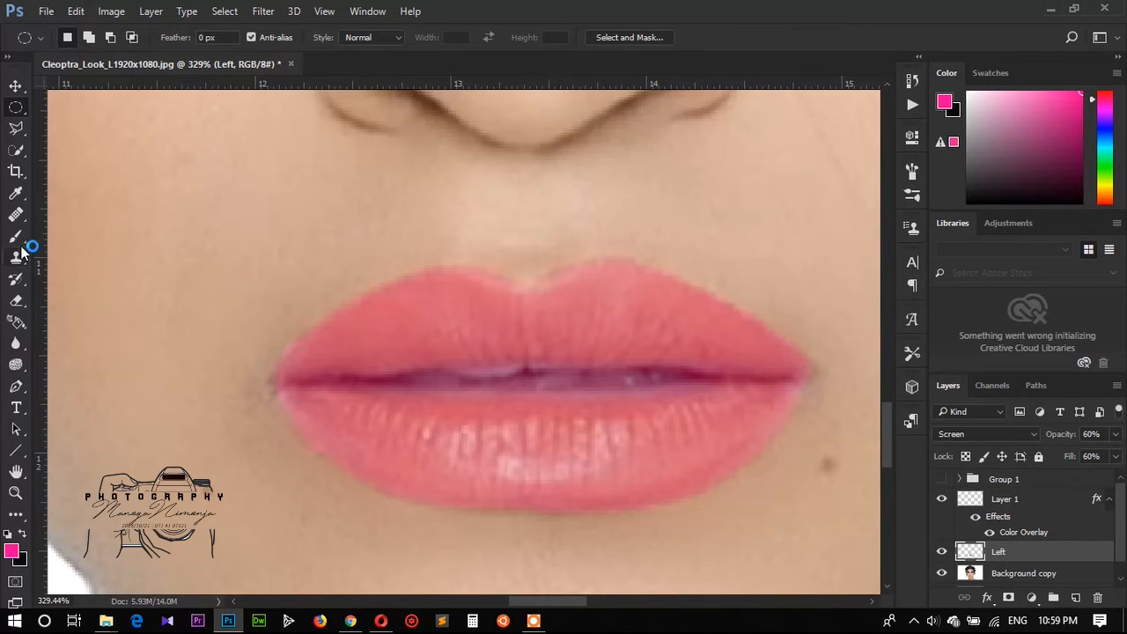
- Trace a closed Pen path around the dark gap between the lips and convert it into a selection
left_click(24, 300)
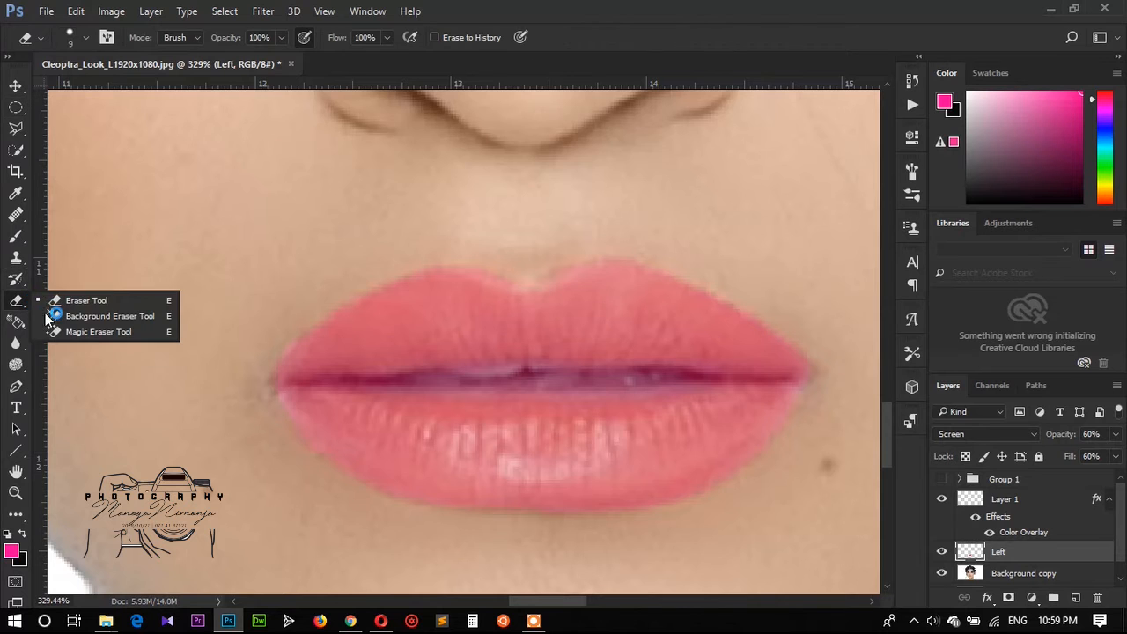
left_click(144, 303)
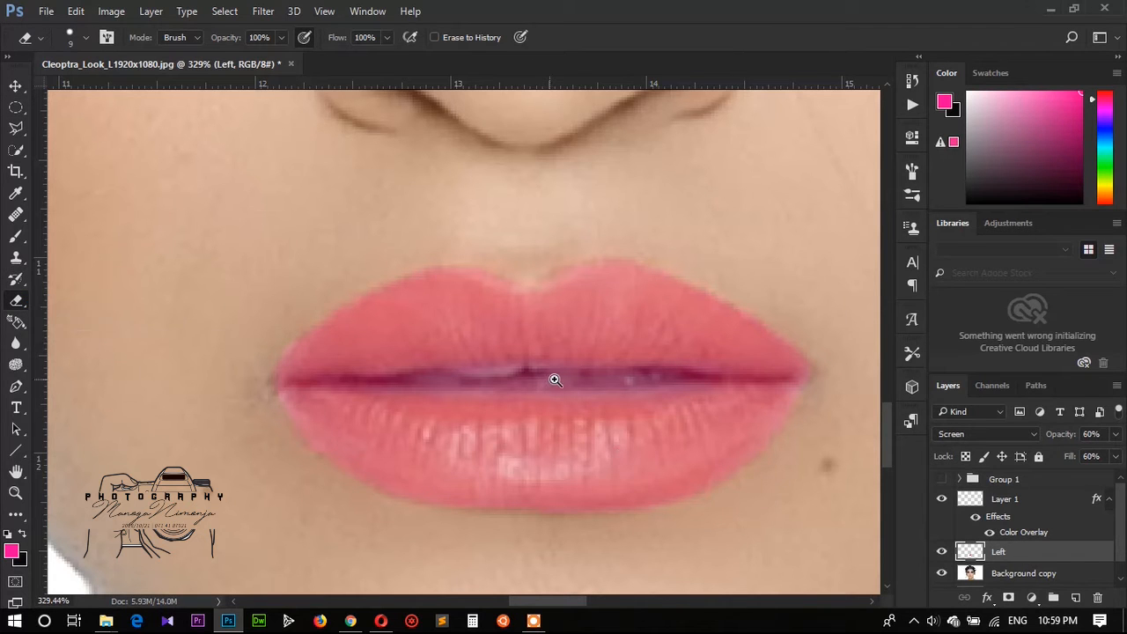
scroll(556, 379, "up", 3)
scroll(593, 379, "down", 4)
key("p")
left_click(439, 374)
left_click_drag(545, 360, 686, 371)
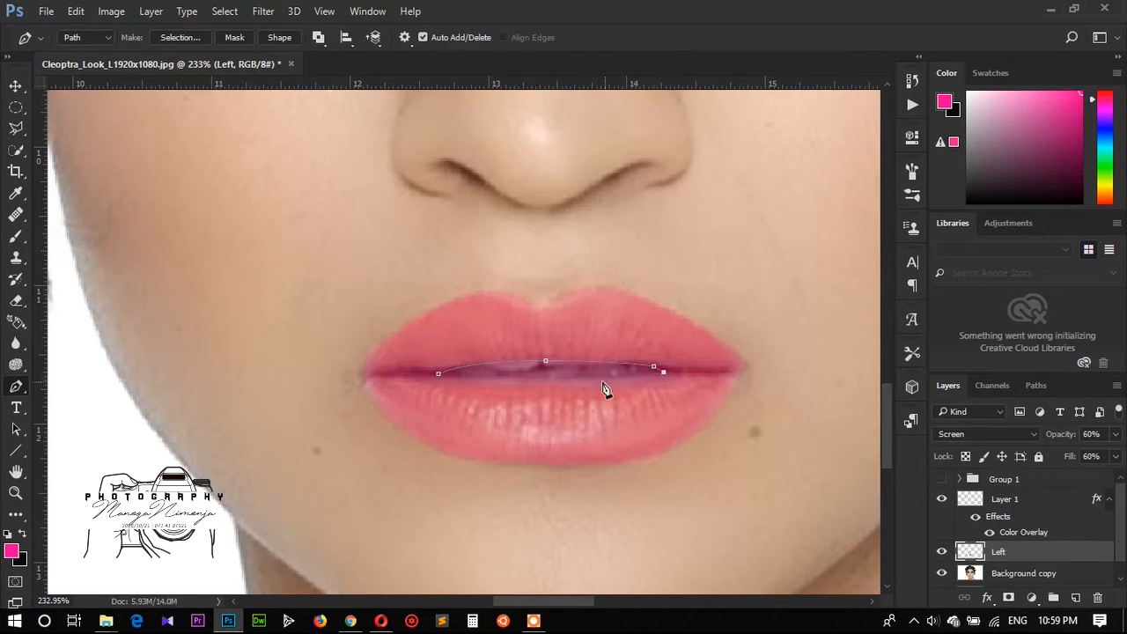
left_click_drag(548, 383, 493, 382)
left_click(438, 374)
left_click(180, 39)
left_click(653, 170)
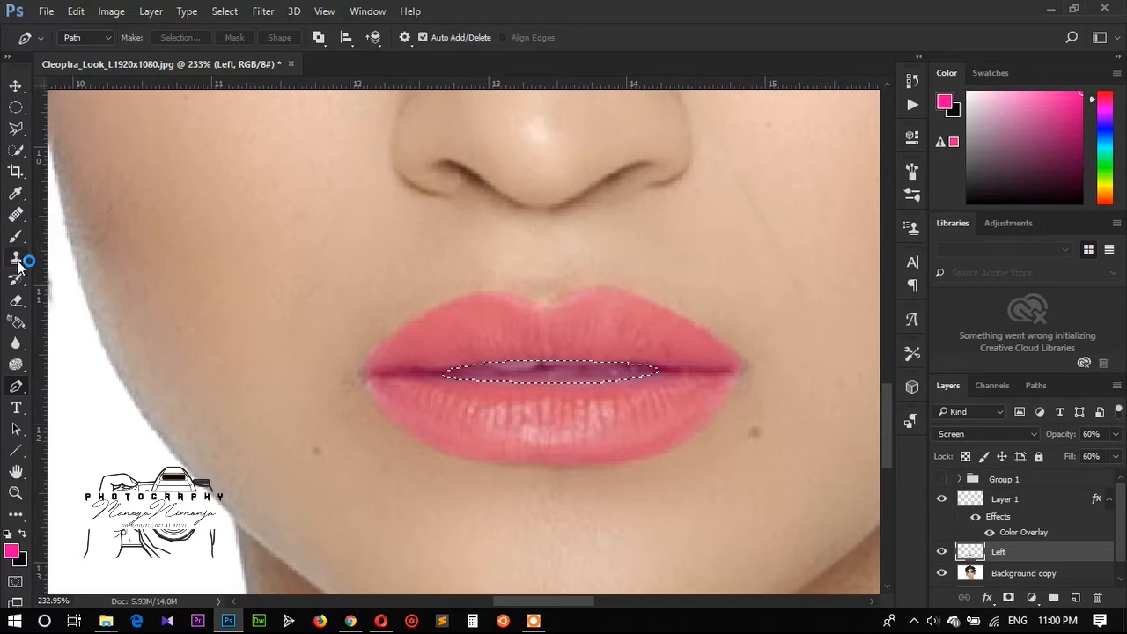
- Erase the pink inside the selected gap between the lips on the Left layer and clear the selection
left_click_drag(16, 300, 167, 305)
left_click(167, 305)
mouse_move(437, 379)
left_mouse_down()
mouse_move(651, 382)
mouse_move(523, 382)
left_mouse_up()
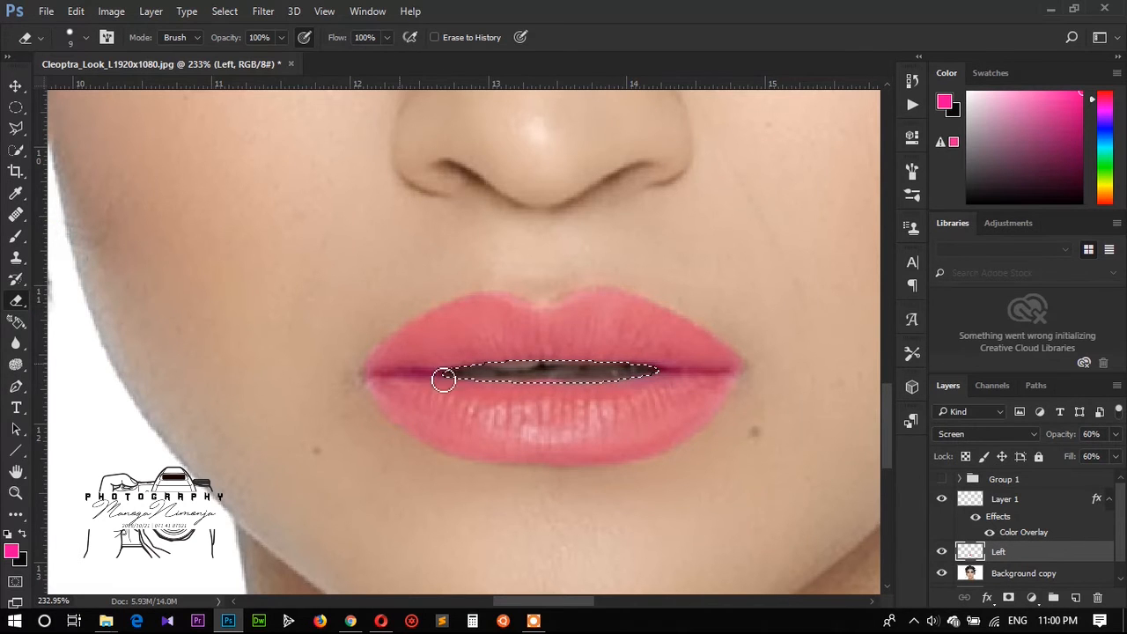
left_click(16, 108)
left_click(543, 329)
scroll(634, 370, "down", 10)
scroll(431, 508, "up", 8)
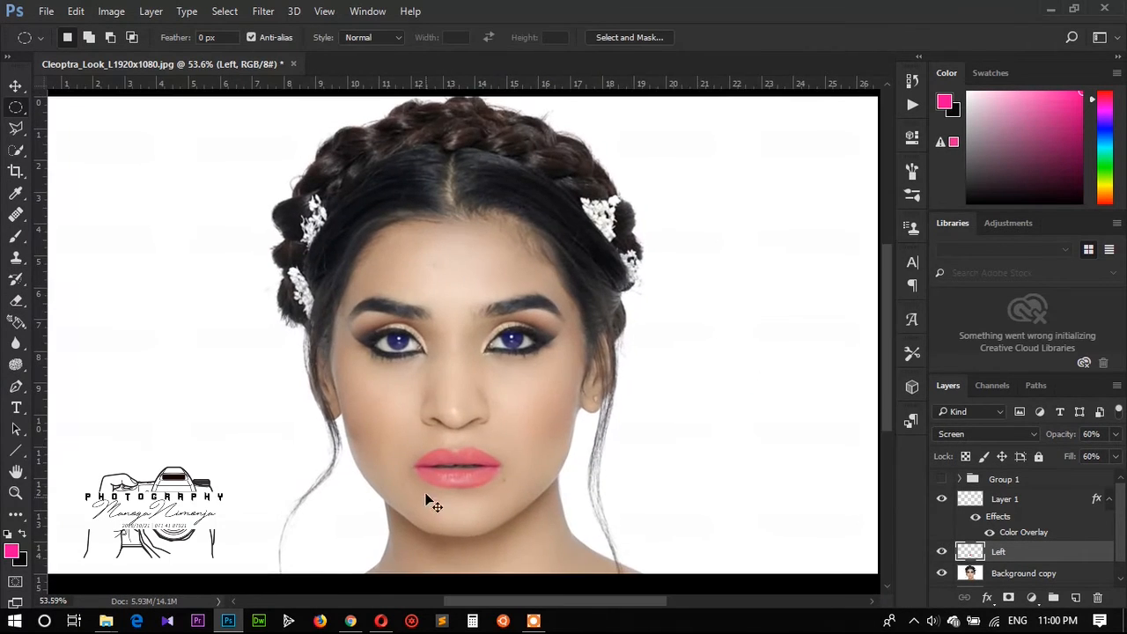
scroll(503, 467, "down", 9)
scroll(471, 309, "up", 2)
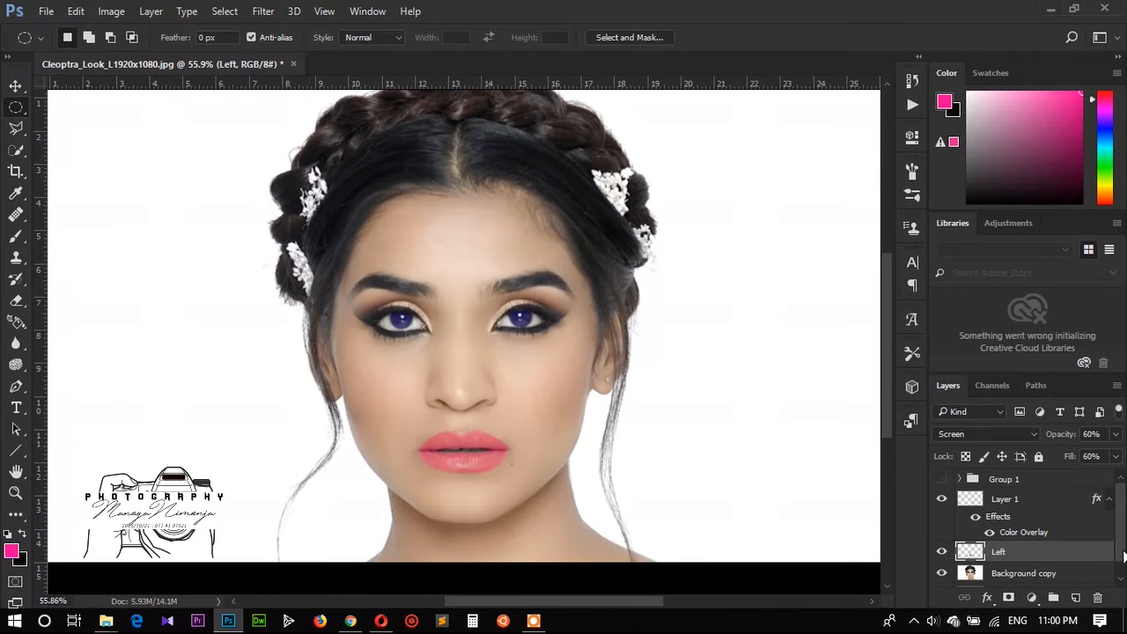
scroll(478, 475, "up", 5)
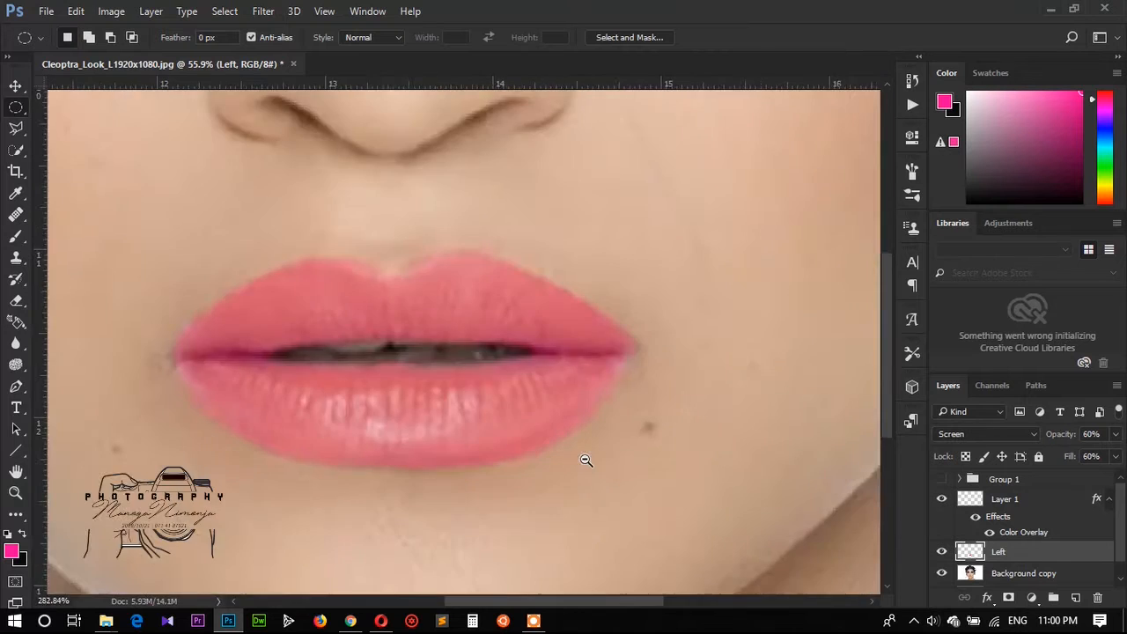
- Pick the standard Eraser tool and inspect the edges of the recolored lips up close and in the full portrait
scroll(586, 458, "down", 4)
scroll(548, 461, "up", 5)
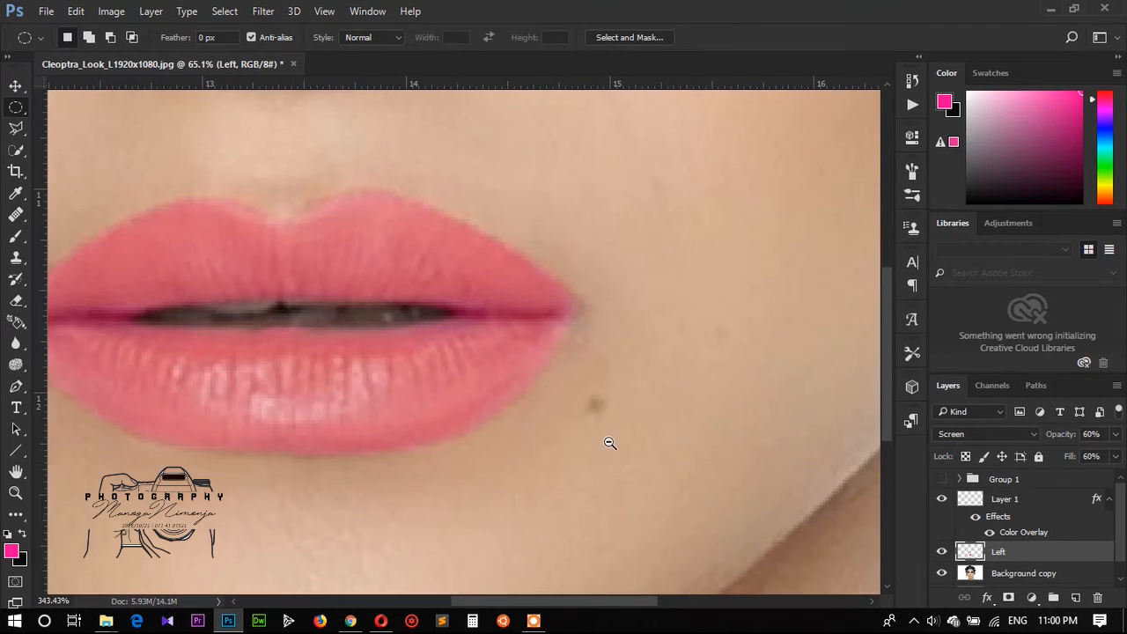
left_click(15, 300)
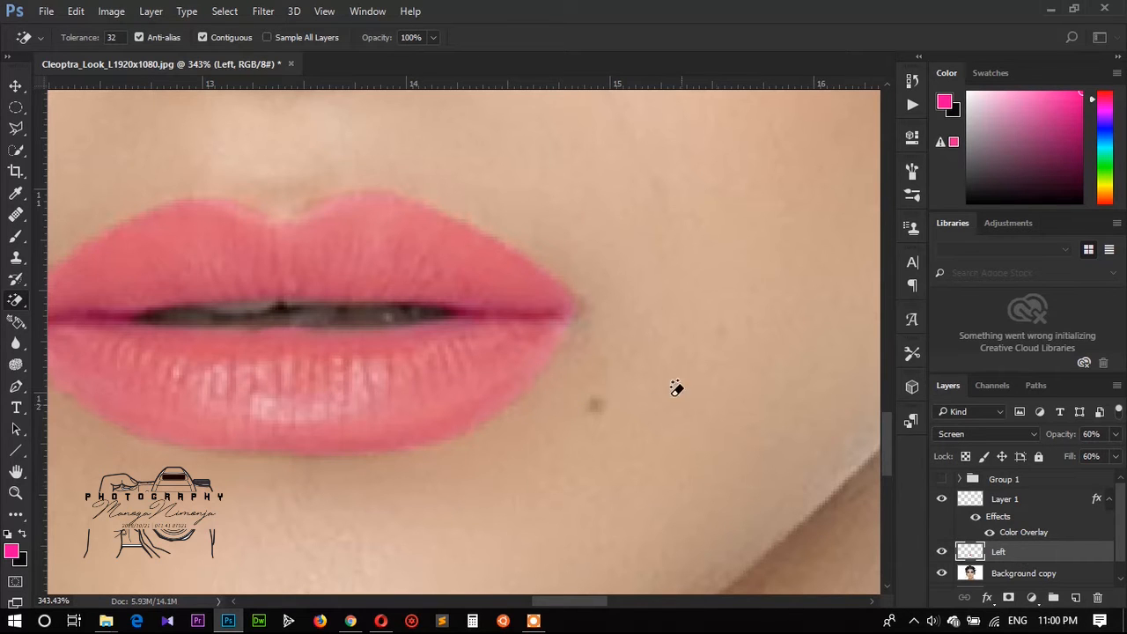
right_click(16, 302)
left_click(75, 300)
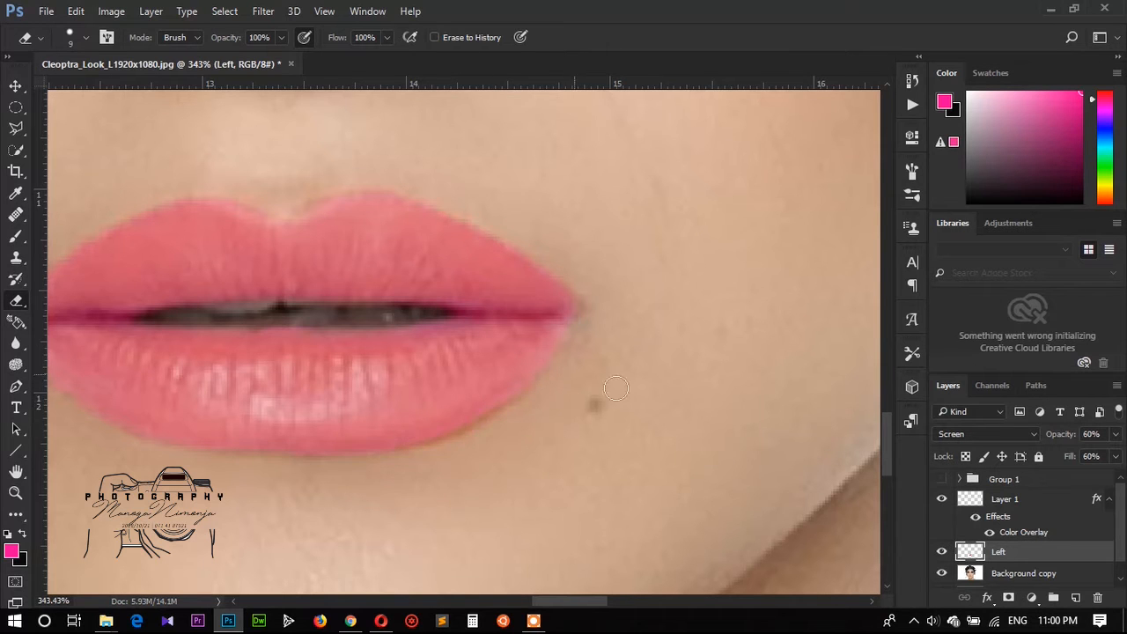
scroll(615, 438, "down", 8)
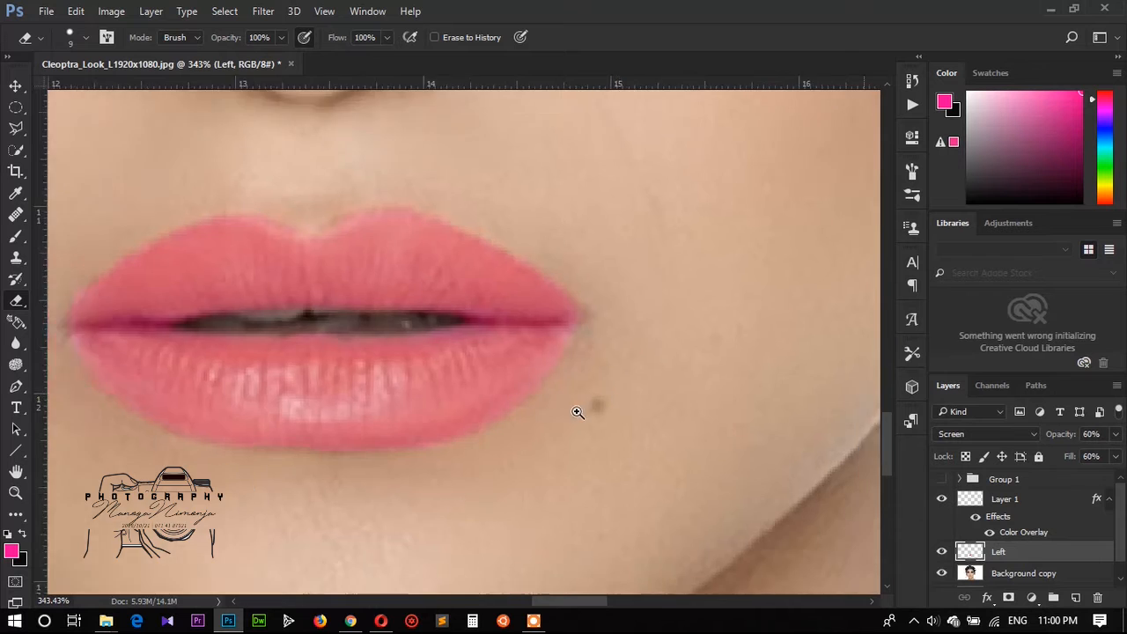
scroll(593, 243, "up", 2)
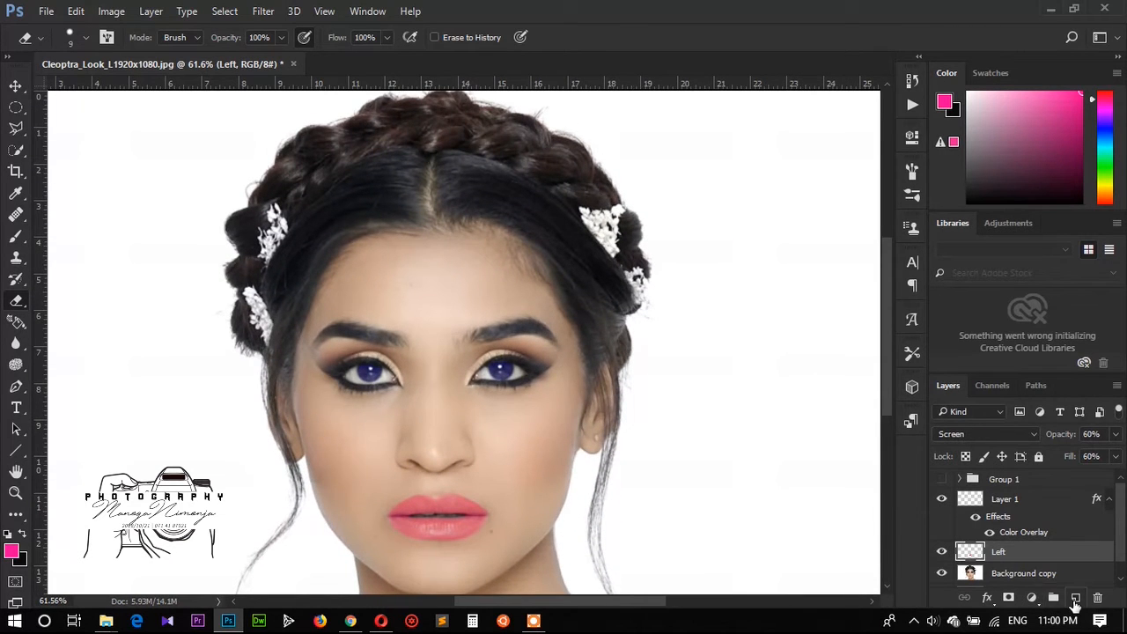
- Add a new layer directly above Background copy and name it heir
left_click(1070, 578)
left_click(1075, 597)
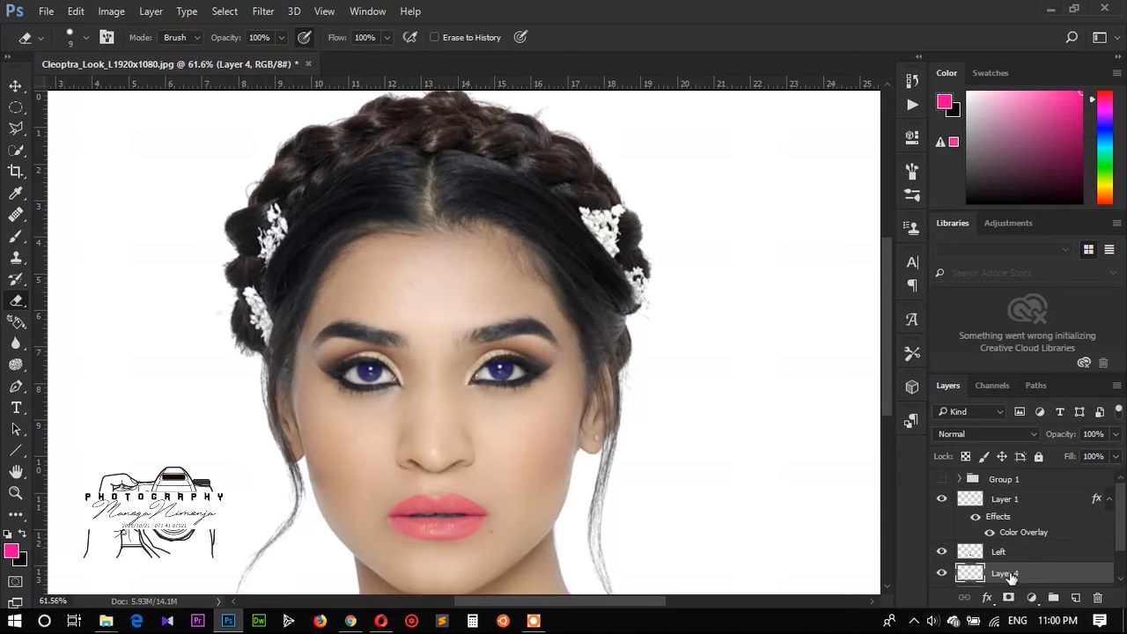
double_click(1006, 574)
key("Return")
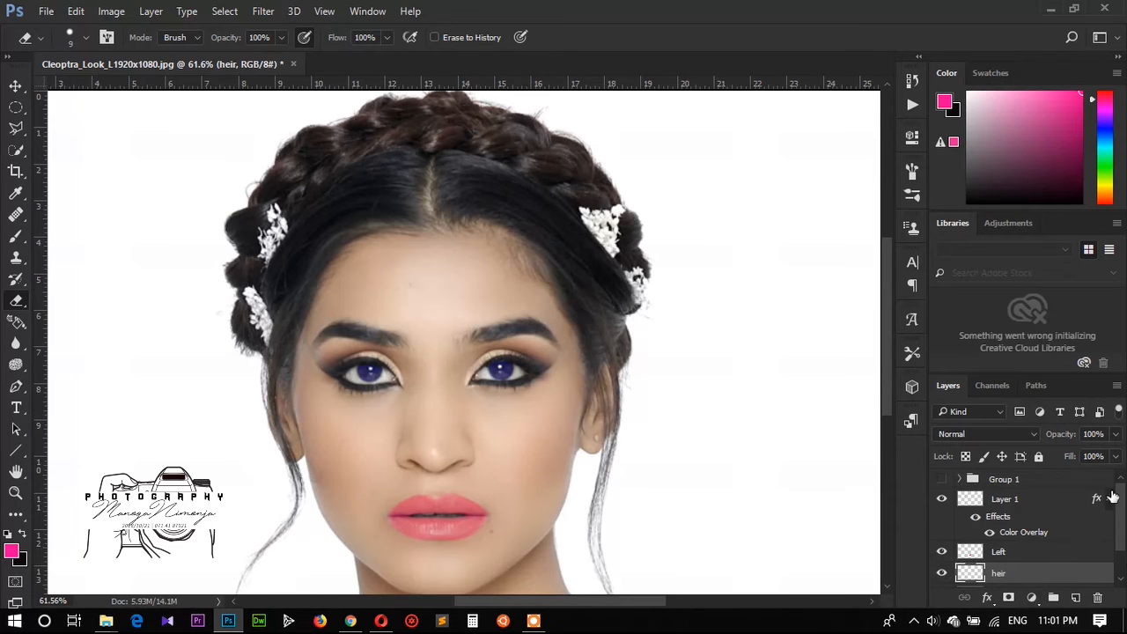
- Try to select the dark hair beside the parting on Background copy with the Quick Selection tool, and clear the selection
scroll(1124, 511, "down", 2)
left_click(1017, 556)
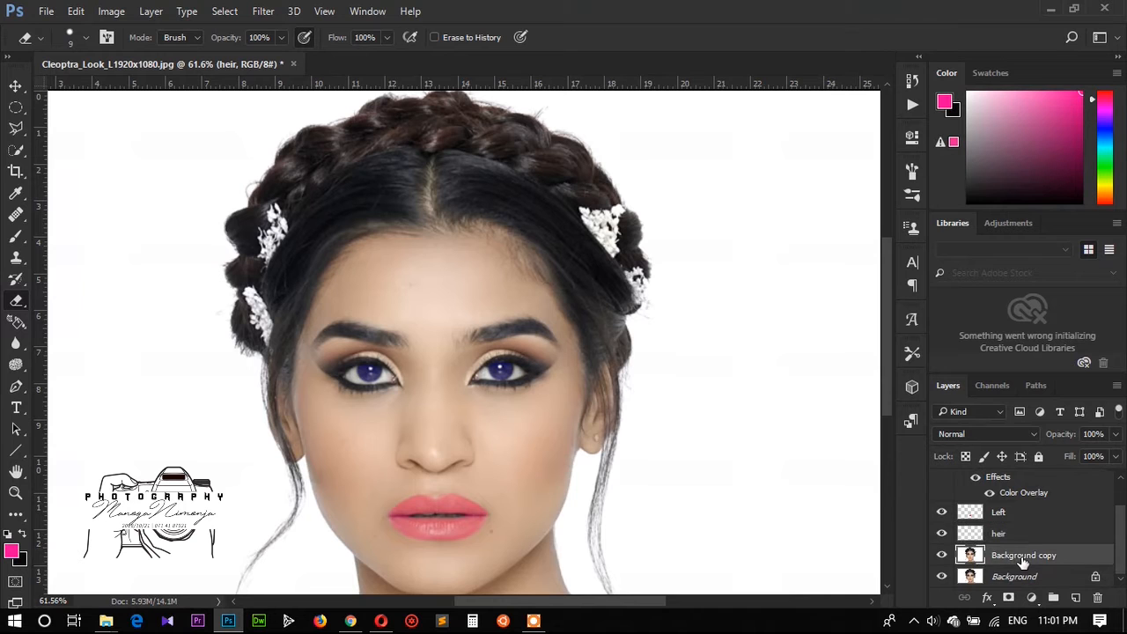
mouse_move(494, 189)
left_mouse_down()
mouse_move(567, 191)
mouse_move(515, 214)
left_mouse_up()
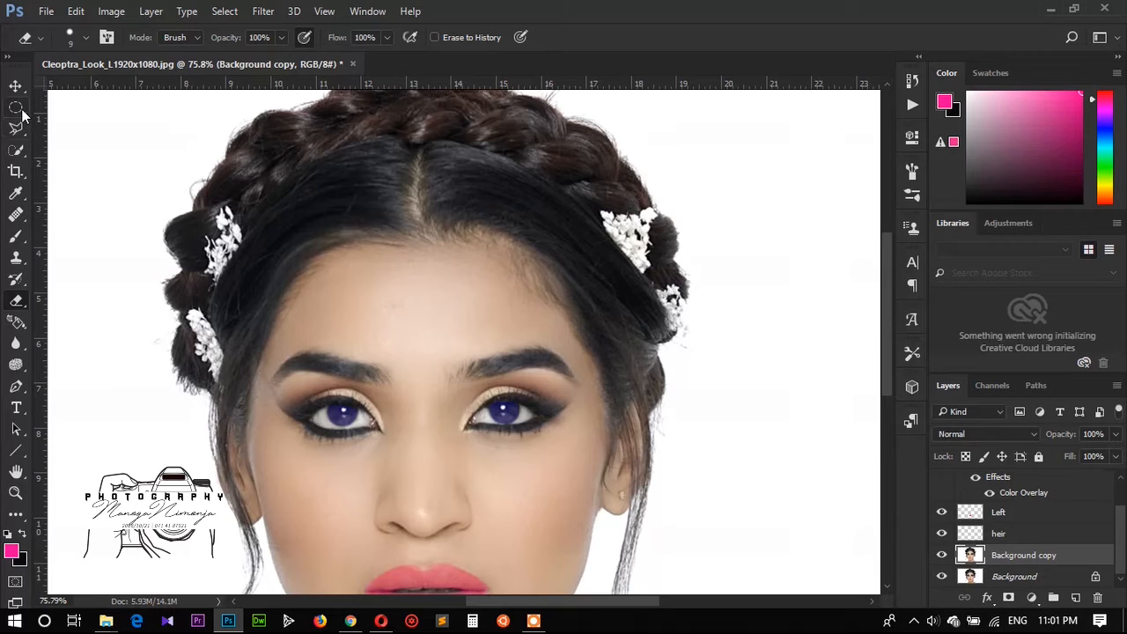
mouse_move(17, 128)
left_mouse_down()
mouse_move(21, 217)
mouse_move(17, 152)
mouse_move(81, 166)
left_mouse_up()
left_click(20, 151)
left_click_drag(16, 150, 56, 157)
mouse_move(339, 226)
left_mouse_down()
mouse_move(311, 239)
mouse_move(389, 218)
mouse_move(402, 163)
left_mouse_up()
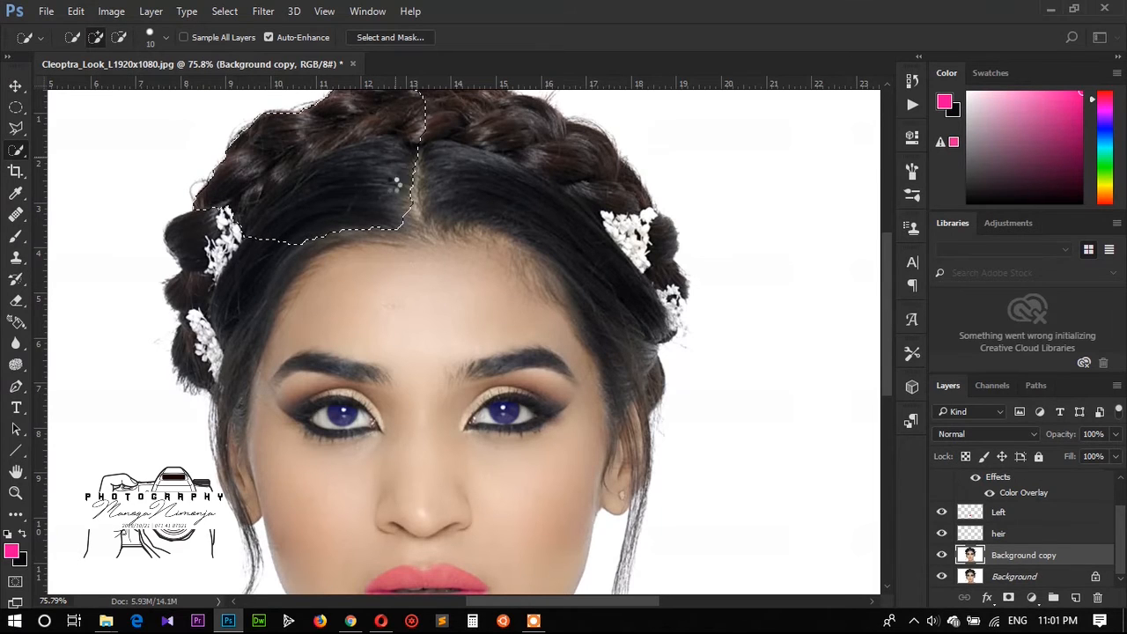
key("ctrl+d")
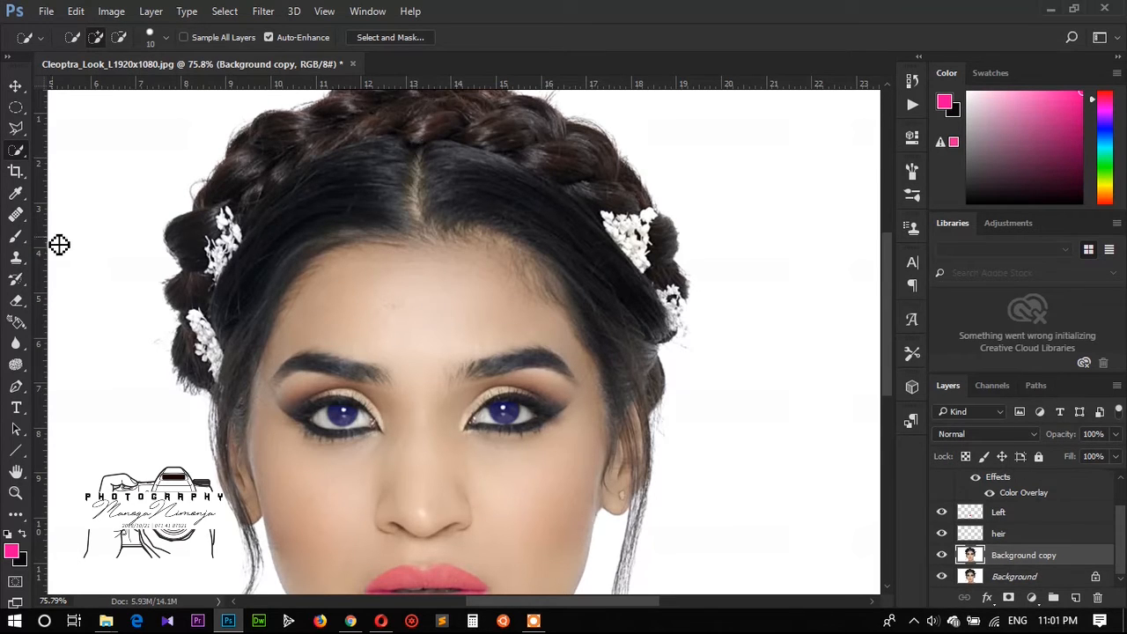
- Trace a Pen path from the base of the parting along the hairline on the image's right side down to the ear
left_click(16, 386)
left_click(422, 229)
left_click_drag(538, 248, 599, 303)
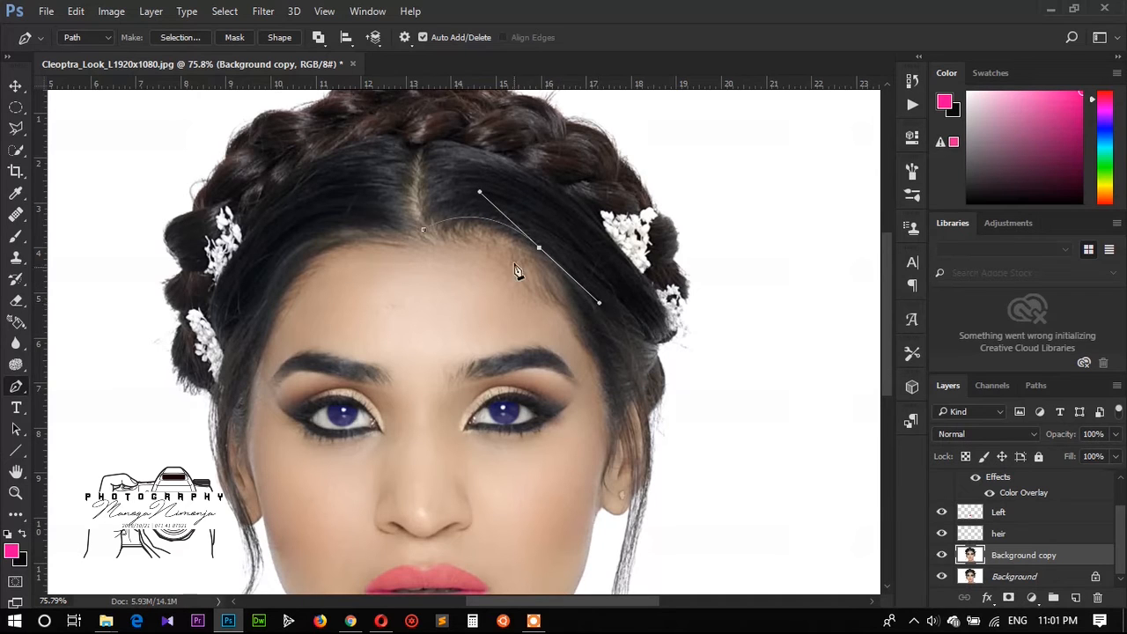
left_click(579, 322)
left_click_drag(617, 387, 616, 409)
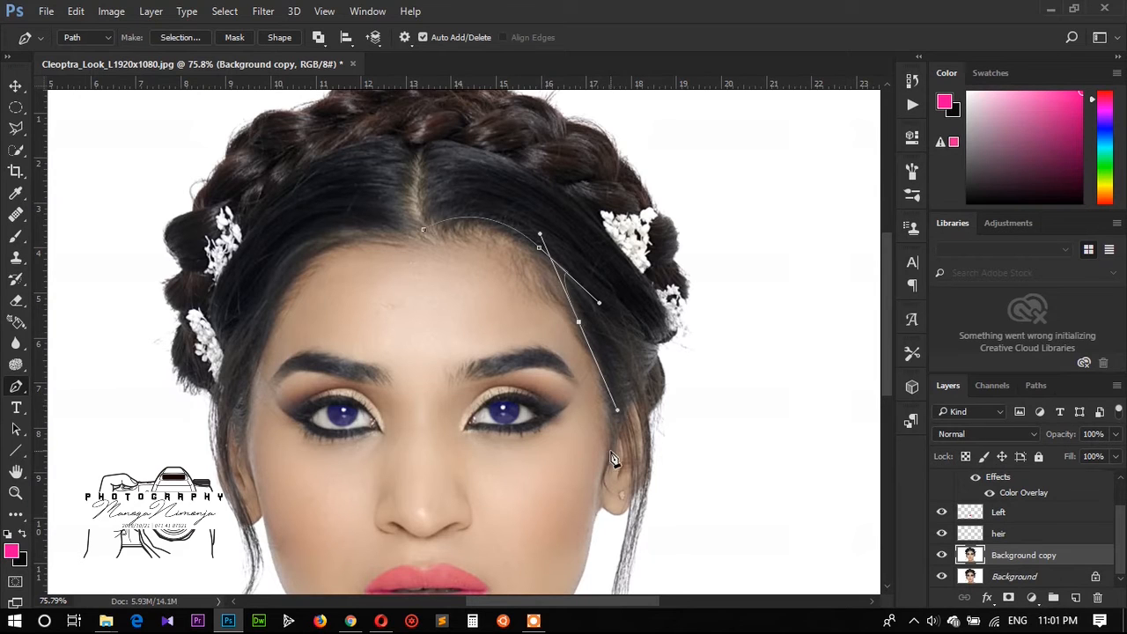
left_click_drag(607, 463, 603, 482)
left_click(622, 434)
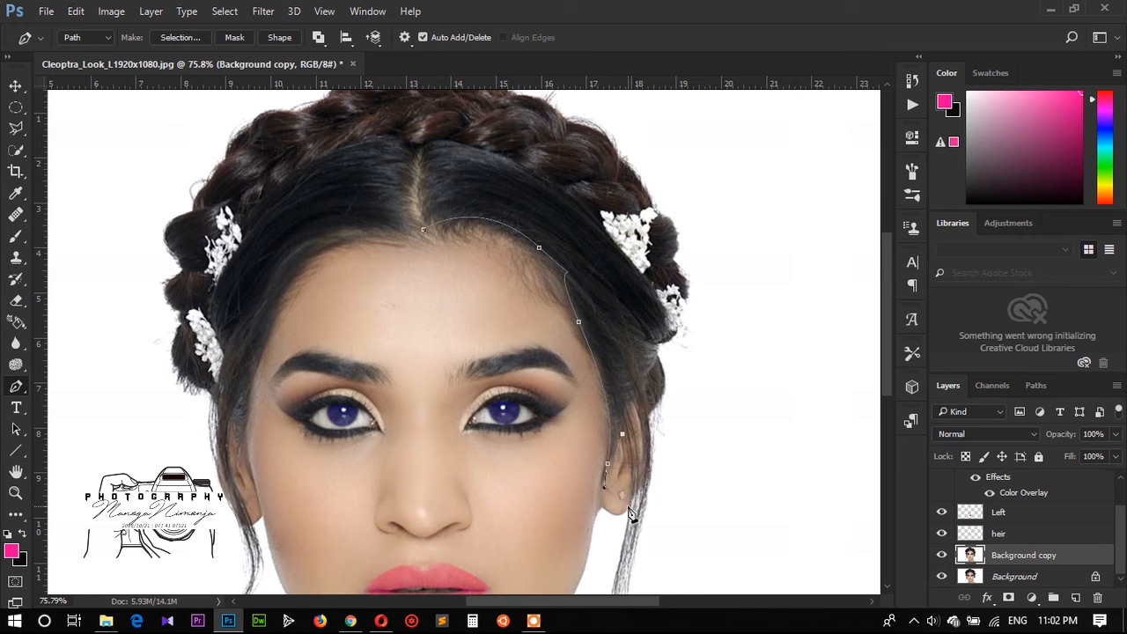
- Continue the path up along the braid's inner edge to the parting, close it, and convert it into a selection
left_click(660, 342)
left_click_drag(578, 209, 517, 174)
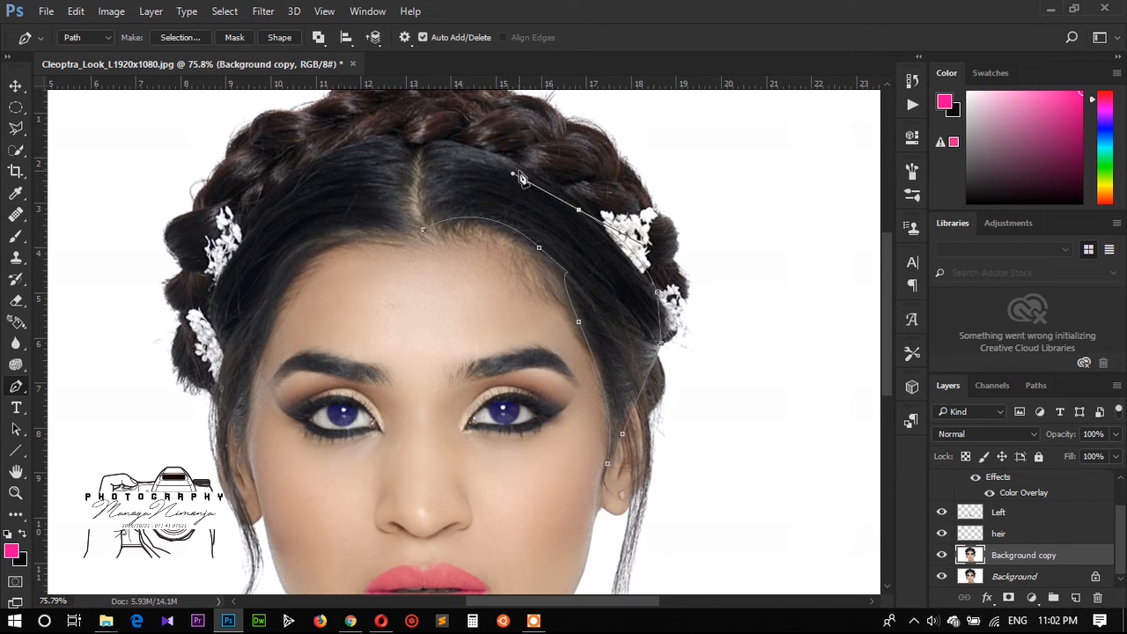
key("ctrl+z")
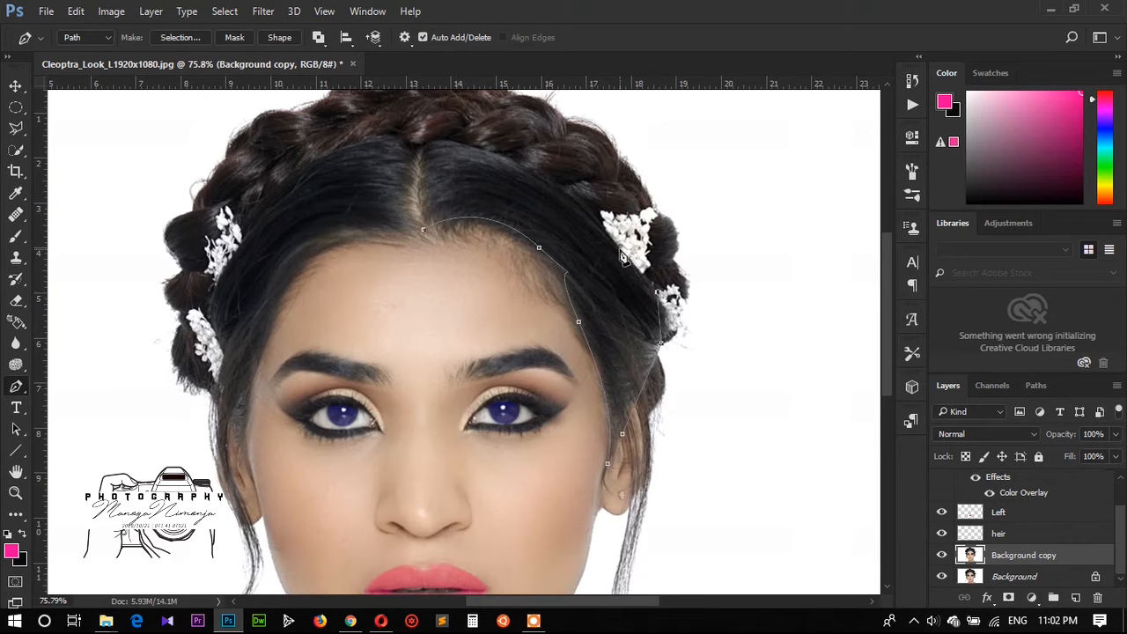
left_click_drag(587, 216, 516, 169)
left_click(455, 153)
left_click(429, 152)
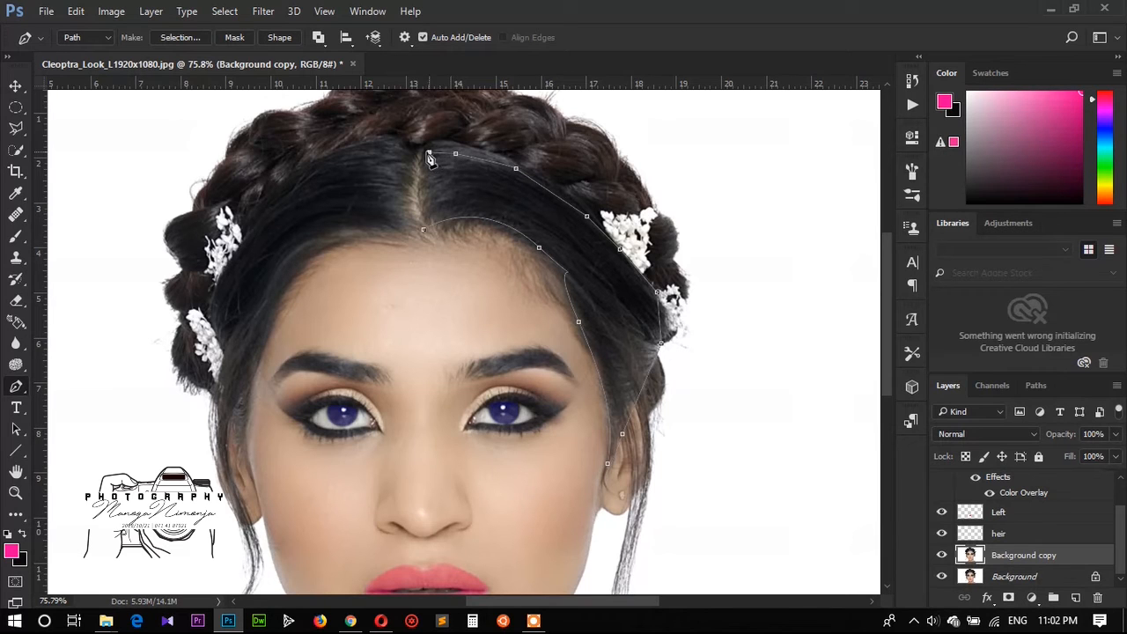
left_click(423, 230)
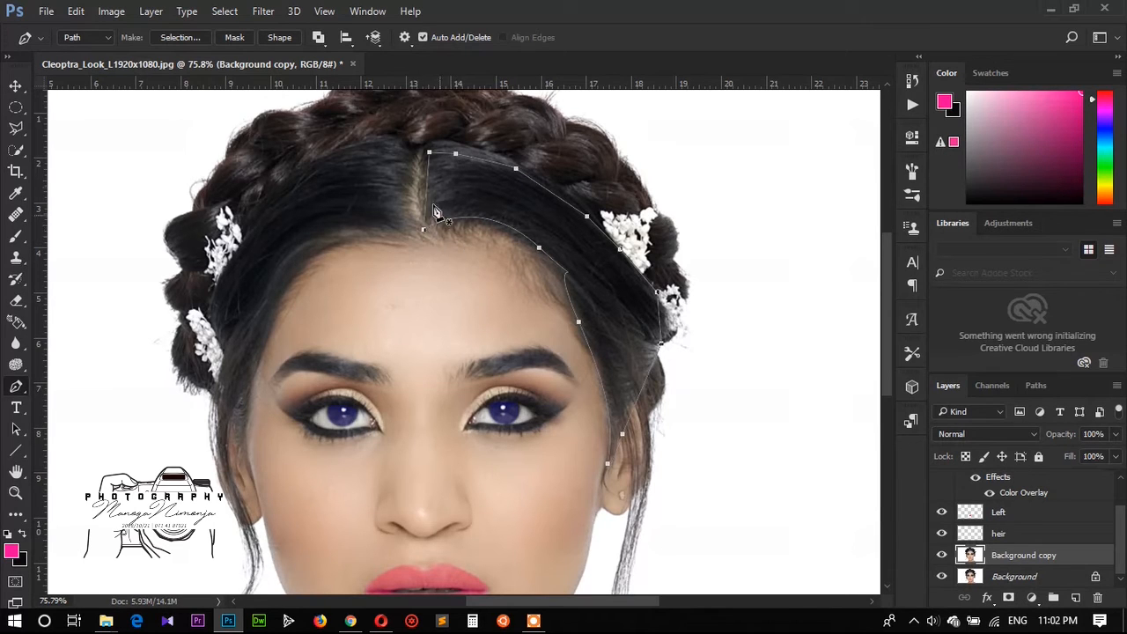
left_click(164, 38)
left_click(656, 170)
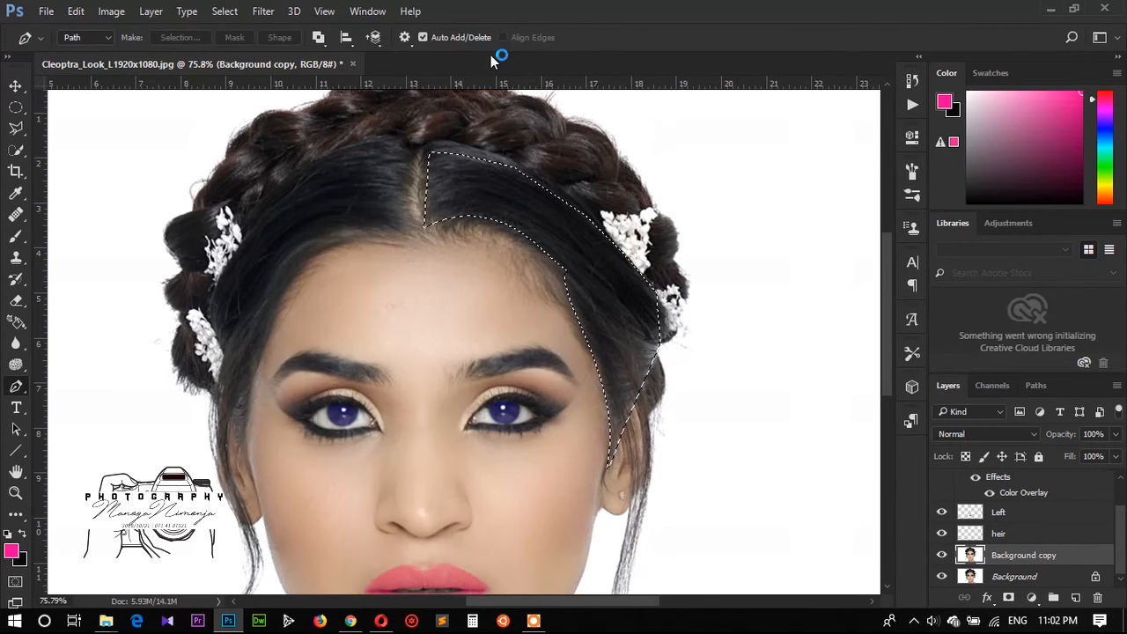
- Make the heir layer active and set the foreground color to bright red
left_click(1022, 534)
left_click(15, 300)
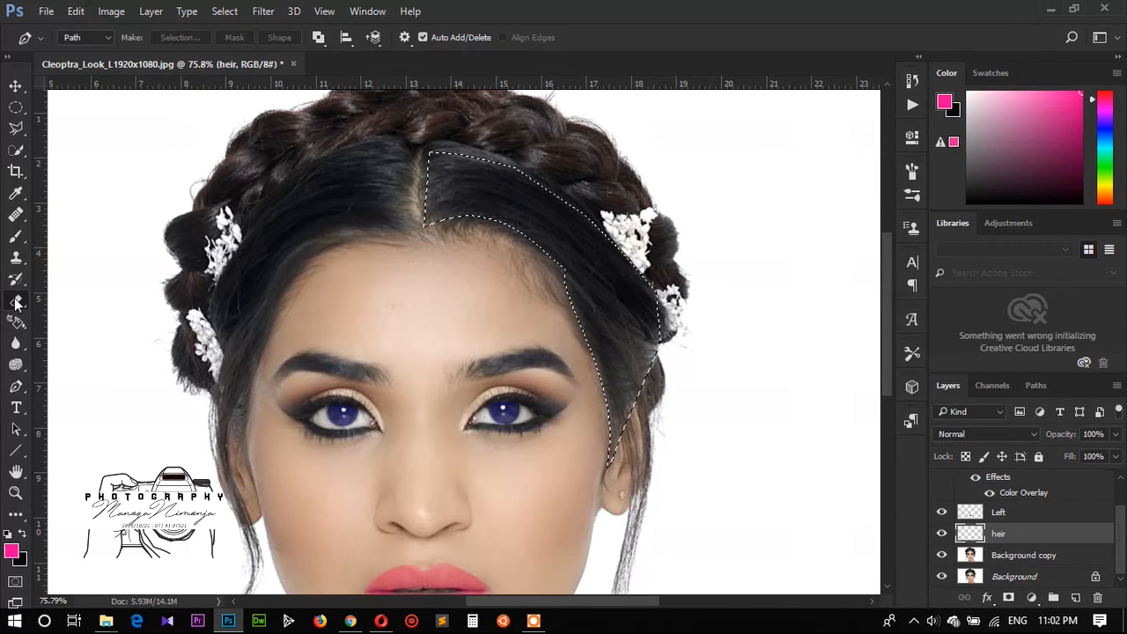
left_click(11, 551)
left_click_drag(880, 227, 883, 161)
left_click(1035, 144)
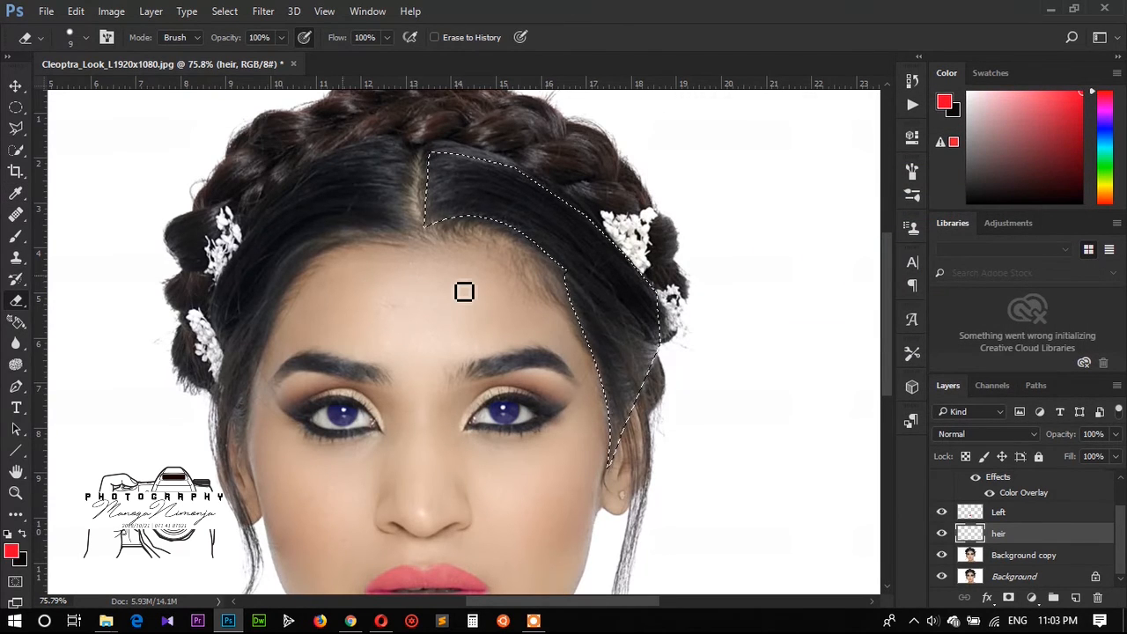
key("bracketright")
key("bracketright")
key("bracketright")
key("bracketright")
key("bracketright")
key("bracketright")
key("bracketright")
key("bracketright")
key("bracketright")
key("bracketright")
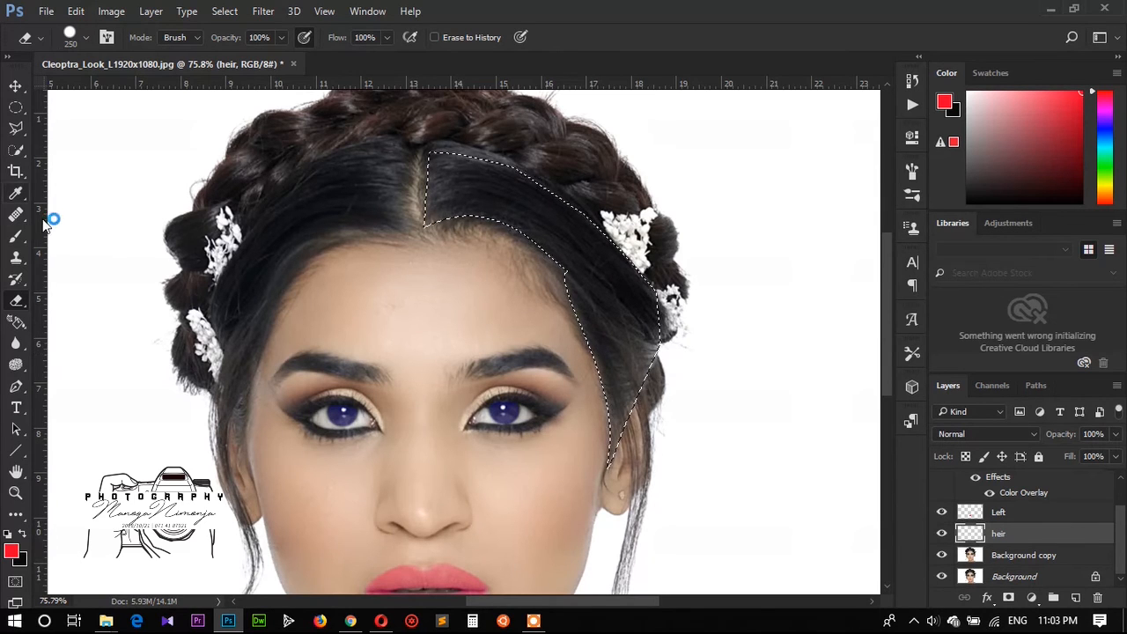
- Paint the selected hair section solid red on the heir layer with the Brush tool and clear the selection
left_click(16, 236)
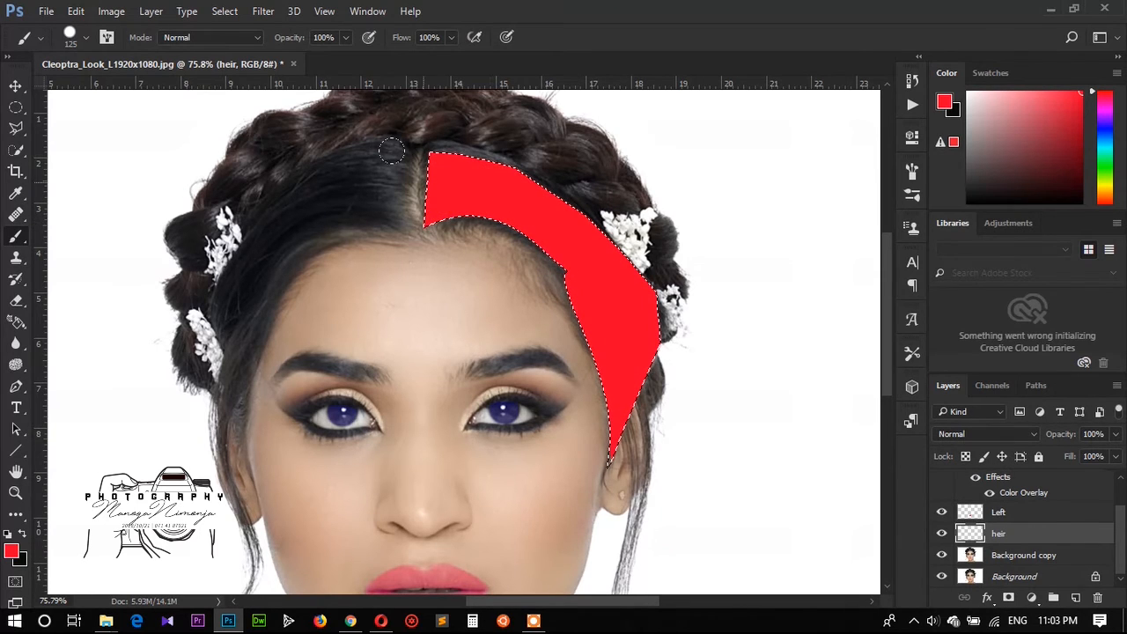
left_click(16, 106)
left_click(471, 245)
- Set the heir layer to Screen blending with 38% opacity and 29% fill
left_click(1033, 433)
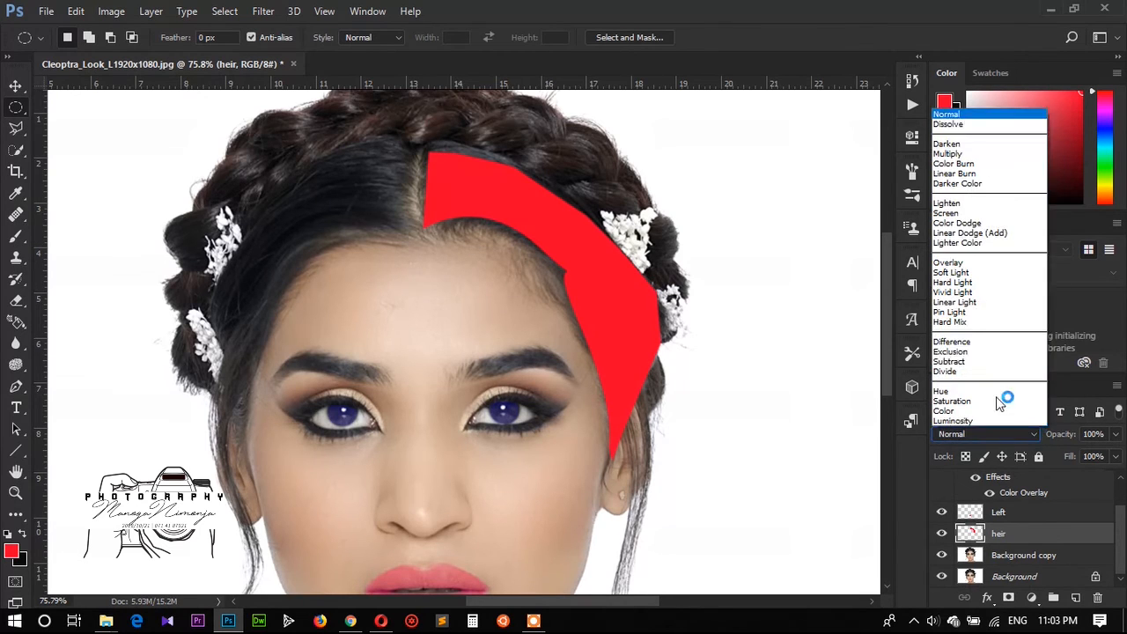
left_click(974, 213)
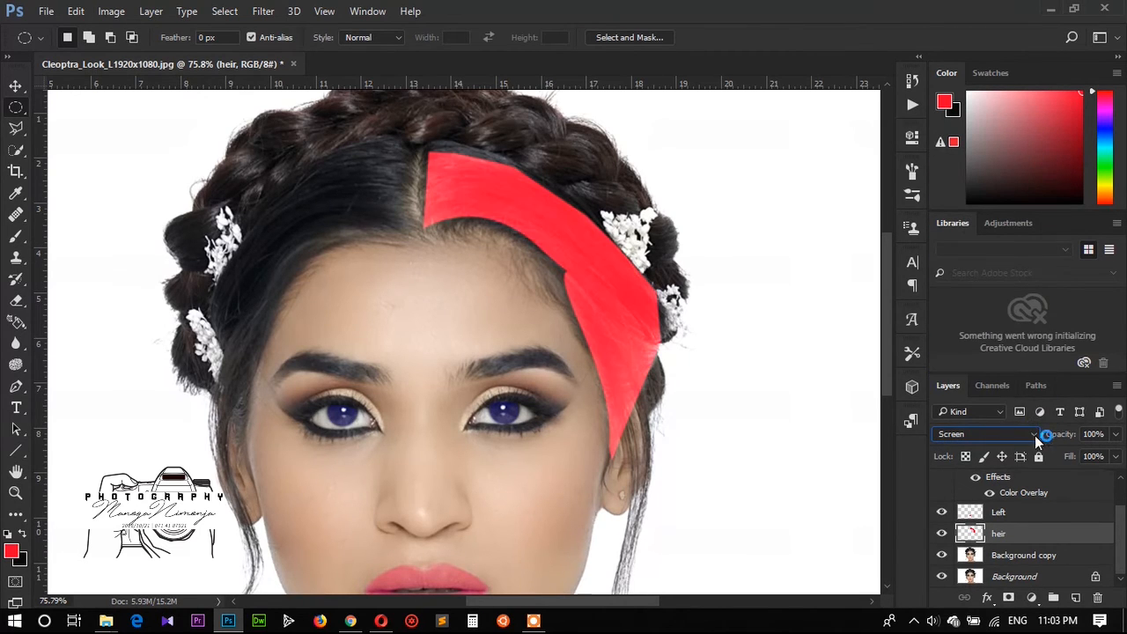
left_click_drag(1067, 440, 1041, 440)
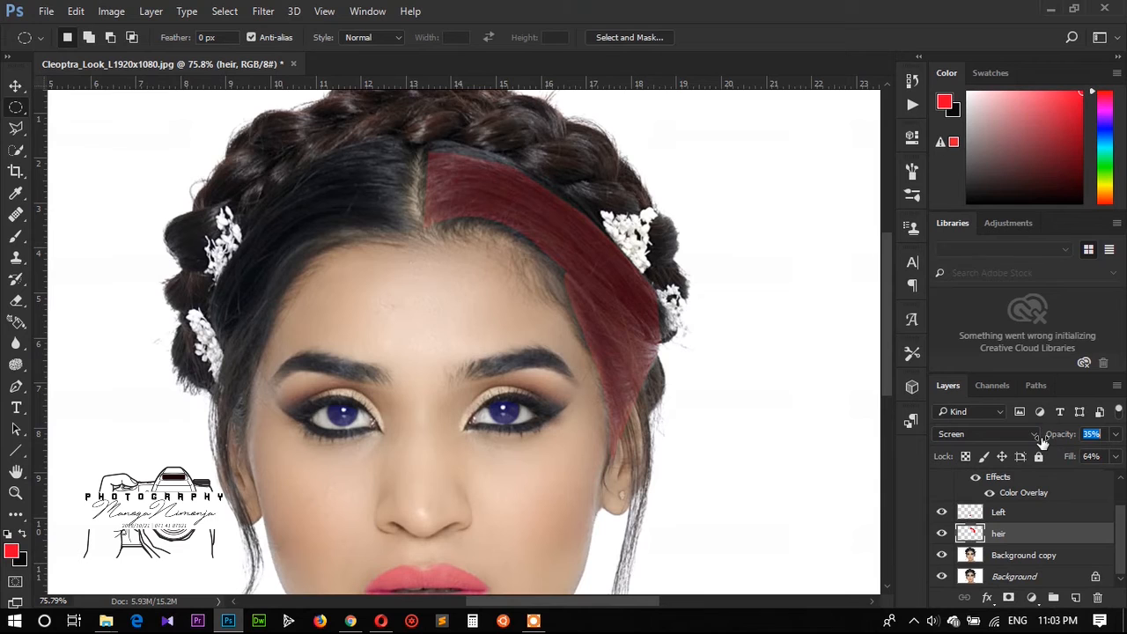
mouse_move(1072, 464)
left_mouse_down()
mouse_move(1063, 435)
mouse_move(1074, 440)
mouse_move(1061, 461)
left_mouse_up()
key("Tab")
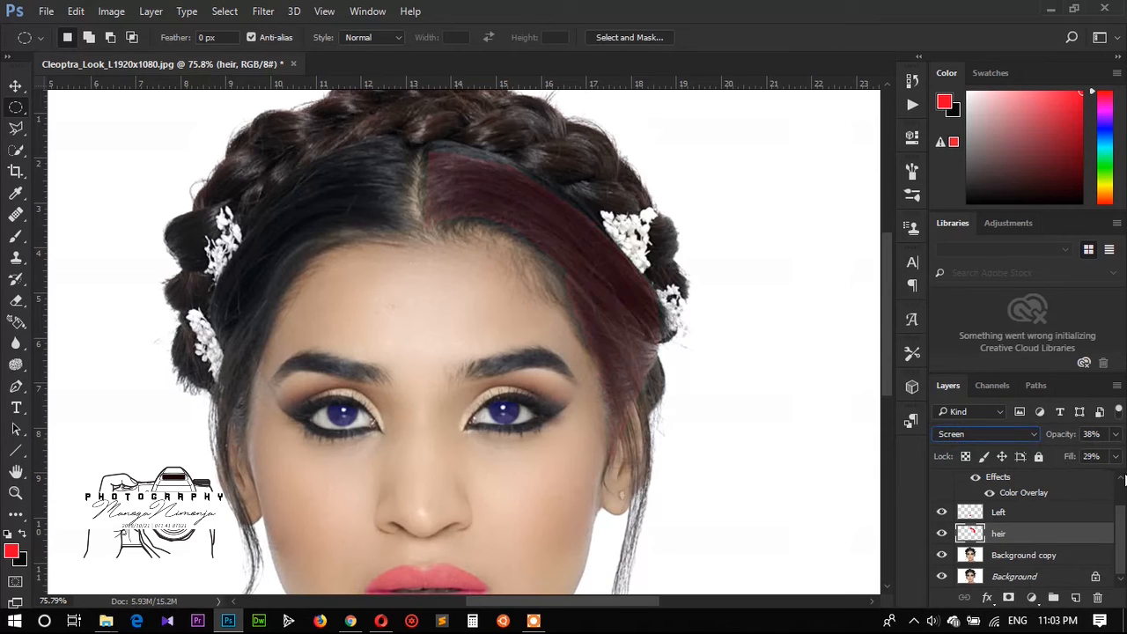
- Try to retouch the uncolored edges of the tinted hair section with the Clone Stamp tool
mouse_move(580, 248)
left_mouse_down()
mouse_move(548, 252)
mouse_move(578, 244)
left_mouse_up()
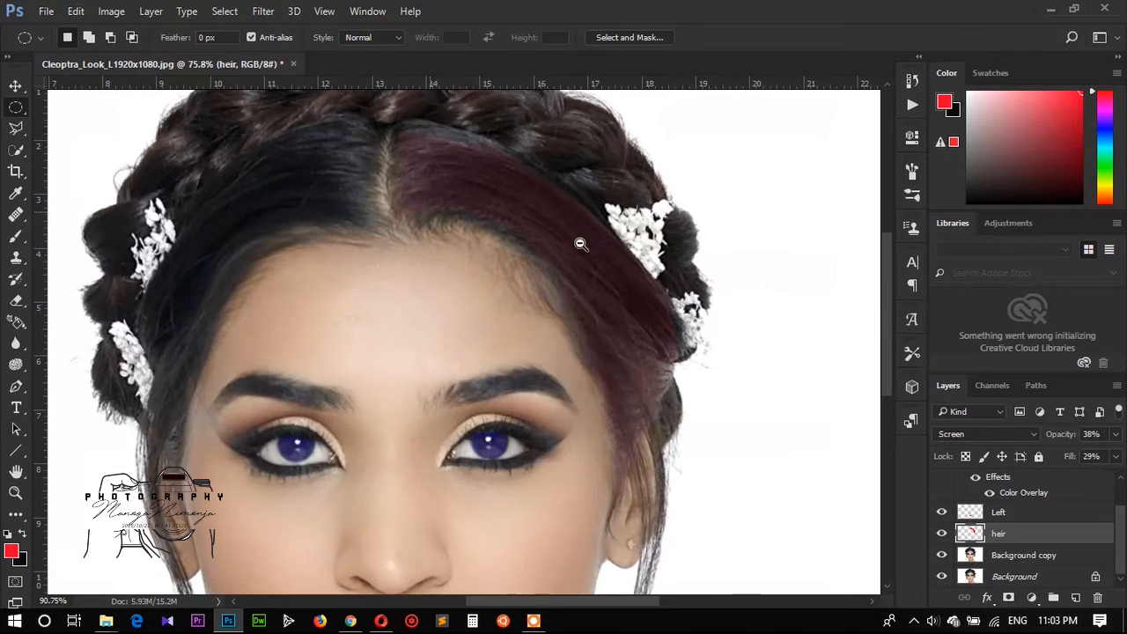
left_click(15, 257)
left_click_drag(476, 127, 517, 189)
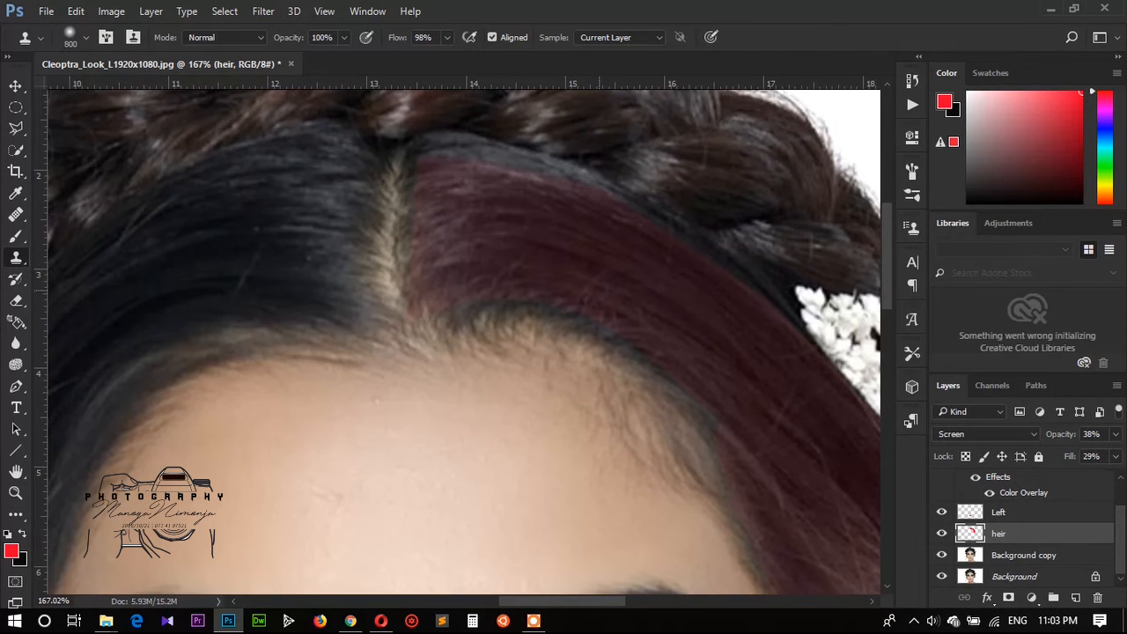
left_click(752, 308)
left_click(578, 257)
left_click(1032, 557)
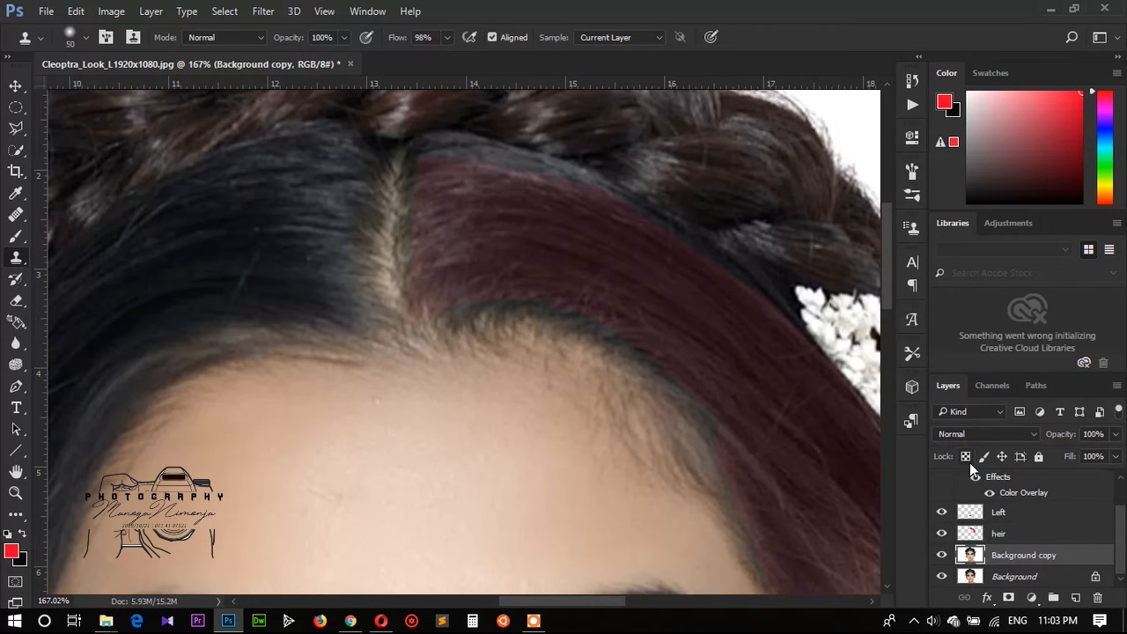
left_click(1010, 535)
left_click(736, 296)
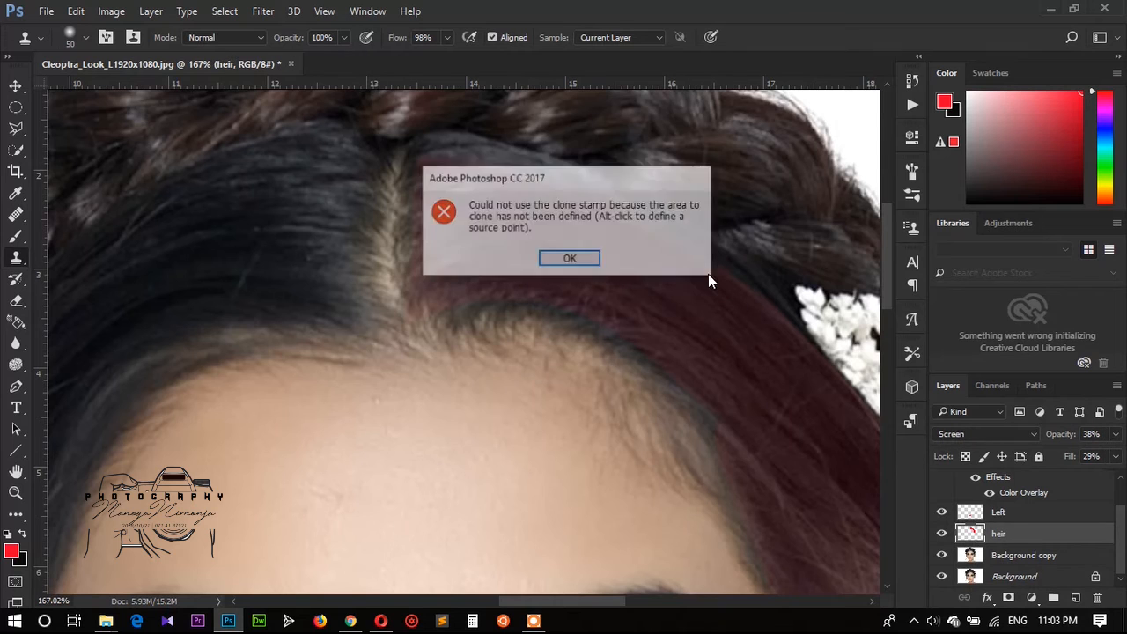
left_click(564, 259)
- Brush red over the uncovered hair along the braid, parting and hairline on the heir layer with a 40 px brush
left_click(17, 240)
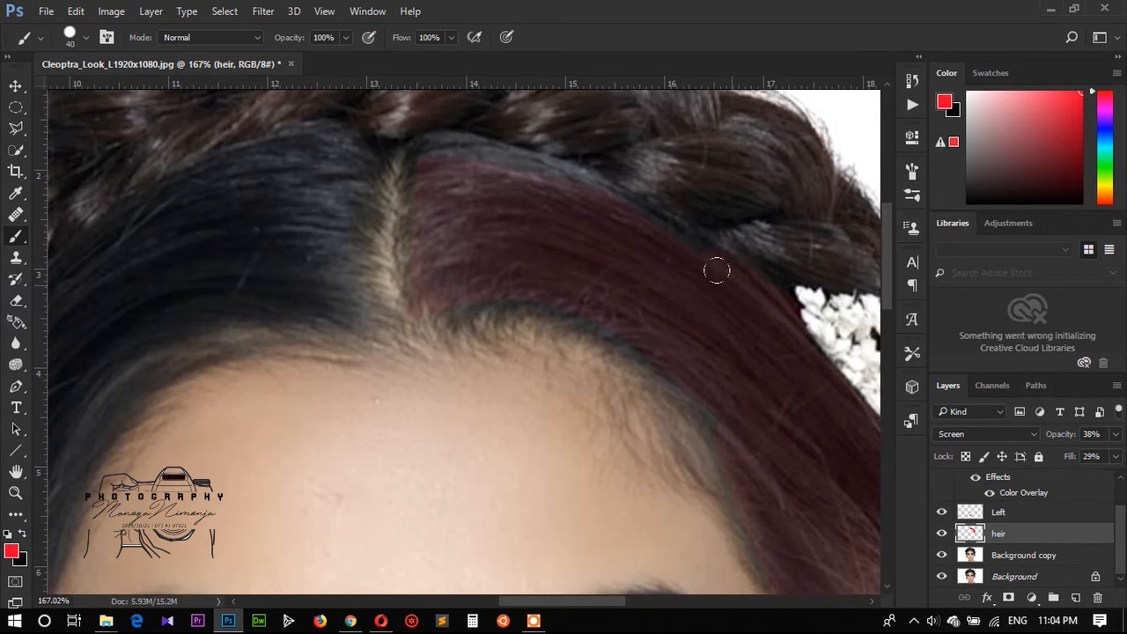
mouse_move(475, 148)
left_mouse_down()
mouse_move(421, 144)
mouse_move(421, 216)
mouse_move(411, 159)
left_mouse_up()
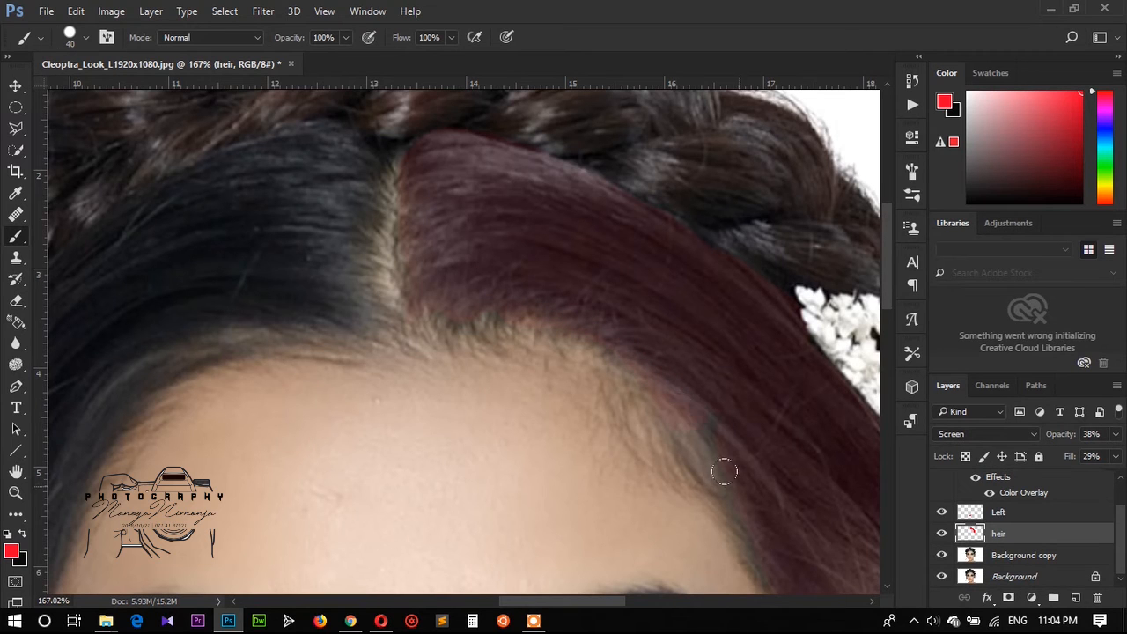
mouse_move(685, 418)
left_mouse_down()
mouse_move(704, 470)
mouse_move(765, 539)
mouse_move(808, 542)
left_mouse_up()
- Extend the red tint past the ear and down the loose strand to the shoulder on the heir layer
left_click_drag(714, 458, 563, 462)
mouse_move(598, 408)
left_mouse_down()
mouse_move(642, 378)
mouse_move(598, 478)
mouse_move(626, 443)
left_mouse_up()
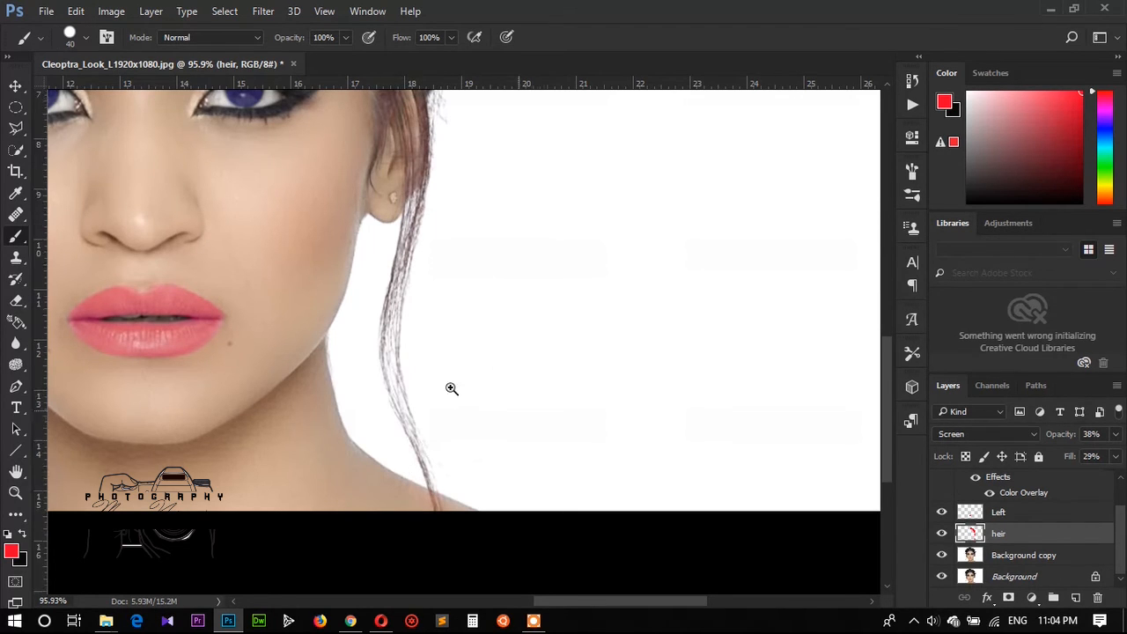
left_click_drag(449, 387, 418, 392)
mouse_move(425, 292)
left_mouse_down()
mouse_move(471, 259)
mouse_move(549, 246)
left_mouse_up()
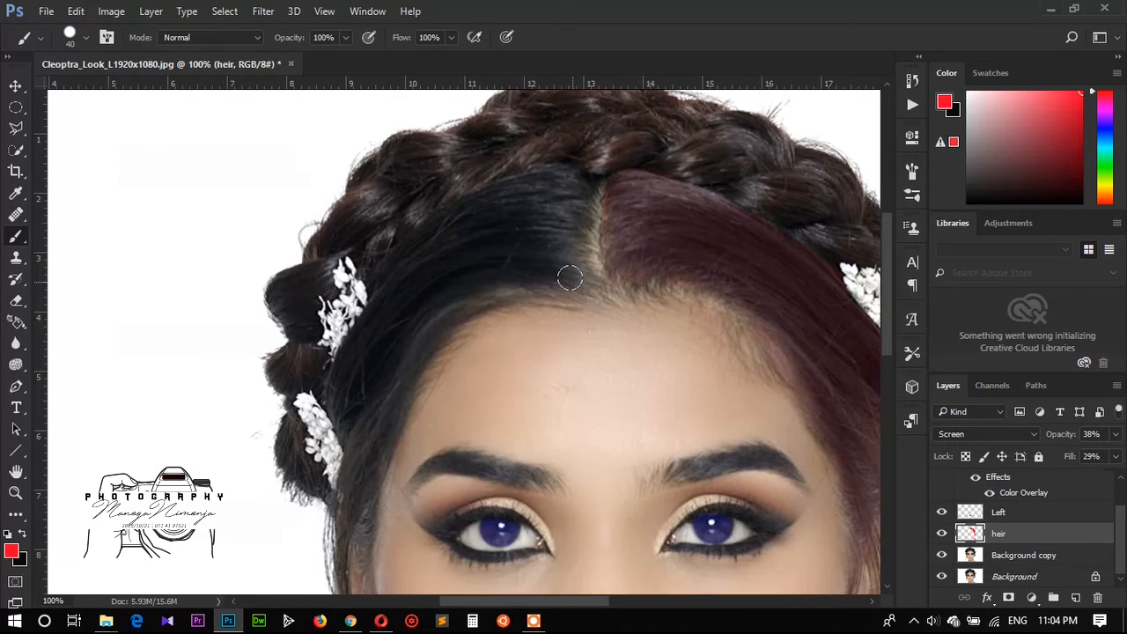
- Brush red over the untinted half of the front hair, from the parting and hairline to the white flowers, on the heir layer
mouse_move(581, 284)
left_mouse_down()
mouse_move(484, 276)
mouse_move(441, 306)
mouse_move(407, 351)
mouse_move(341, 515)
left_mouse_up()
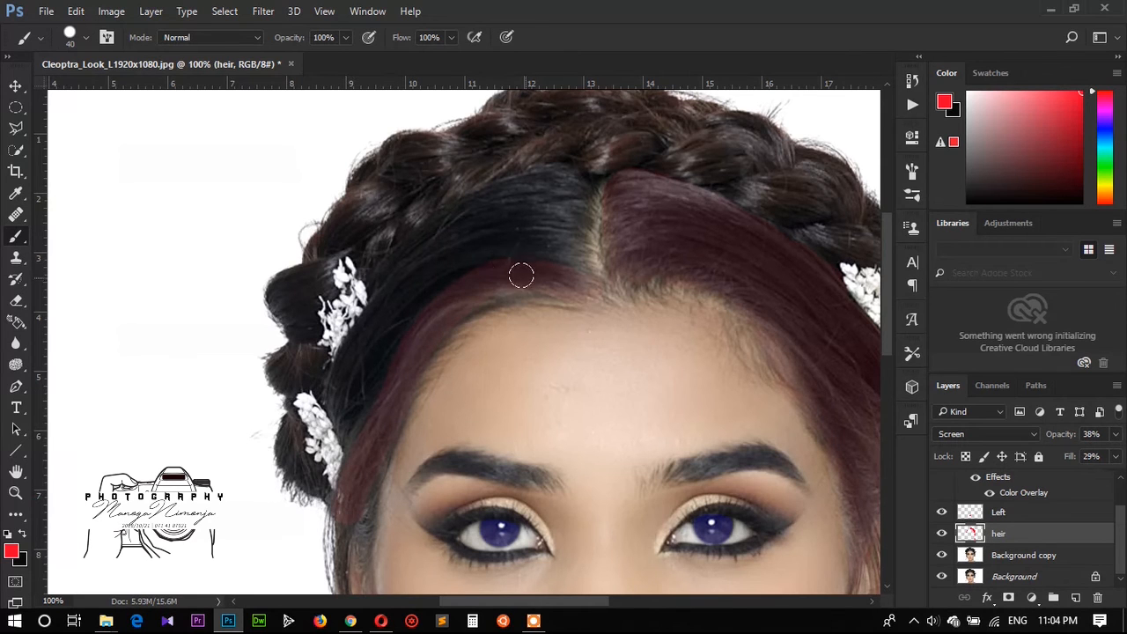
key("ctrl+z")
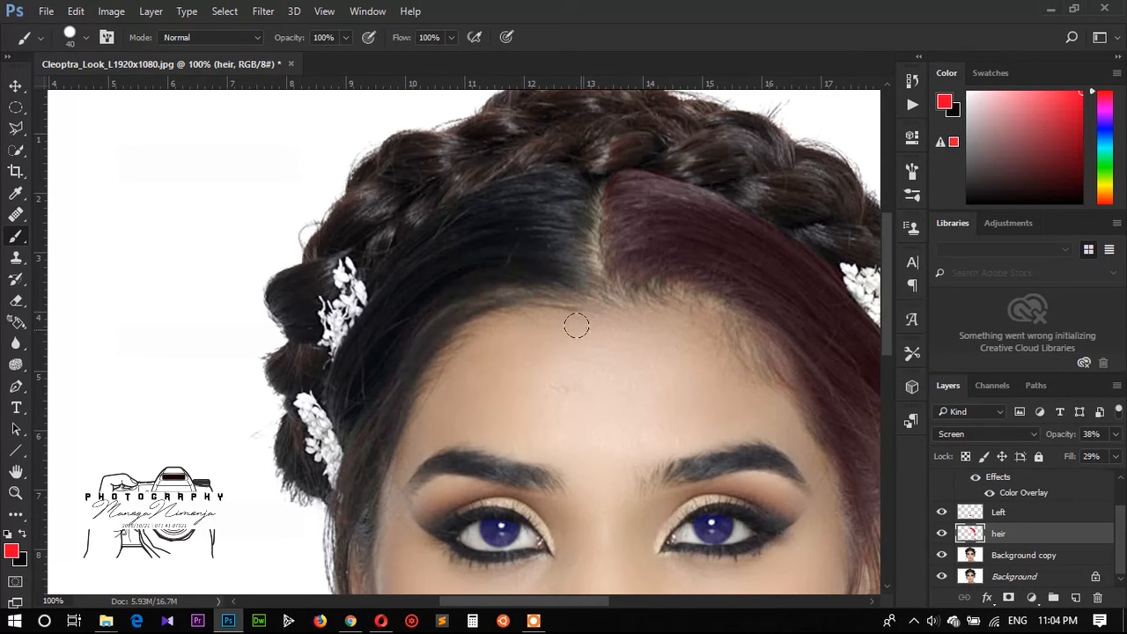
mouse_move(553, 185)
left_mouse_down()
mouse_move(478, 213)
mouse_move(458, 239)
mouse_move(573, 177)
mouse_move(554, 241)
mouse_move(555, 207)
mouse_move(571, 266)
mouse_move(561, 209)
mouse_move(566, 235)
mouse_move(518, 219)
left_mouse_up()
mouse_move(446, 252)
left_mouse_down()
mouse_move(477, 202)
mouse_move(421, 235)
mouse_move(381, 303)
mouse_move(500, 238)
left_mouse_up()
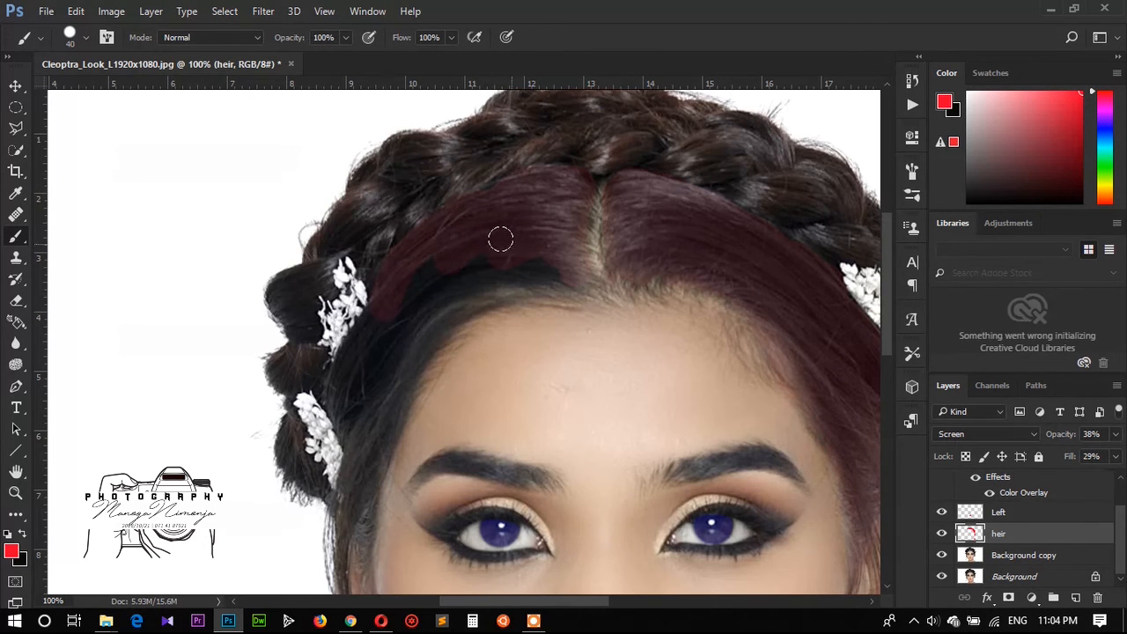
mouse_move(385, 305)
left_mouse_down()
mouse_move(375, 331)
mouse_move(395, 306)
mouse_move(525, 252)
mouse_move(448, 269)
mouse_move(398, 307)
mouse_move(371, 357)
left_mouse_up()
mouse_move(369, 317)
left_mouse_down()
mouse_move(337, 367)
mouse_move(374, 354)
left_mouse_up()
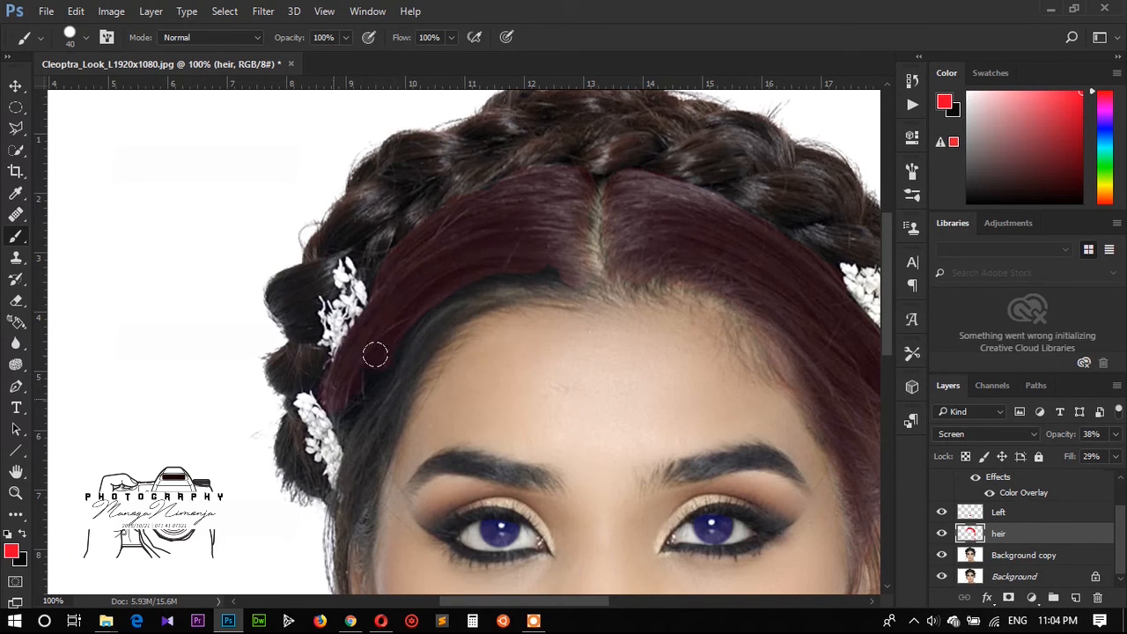
mouse_move(340, 421)
left_mouse_down()
mouse_move(441, 299)
mouse_move(497, 276)
mouse_move(576, 280)
mouse_move(448, 304)
mouse_move(394, 353)
mouse_move(441, 309)
mouse_move(415, 333)
mouse_move(378, 406)
left_mouse_up()
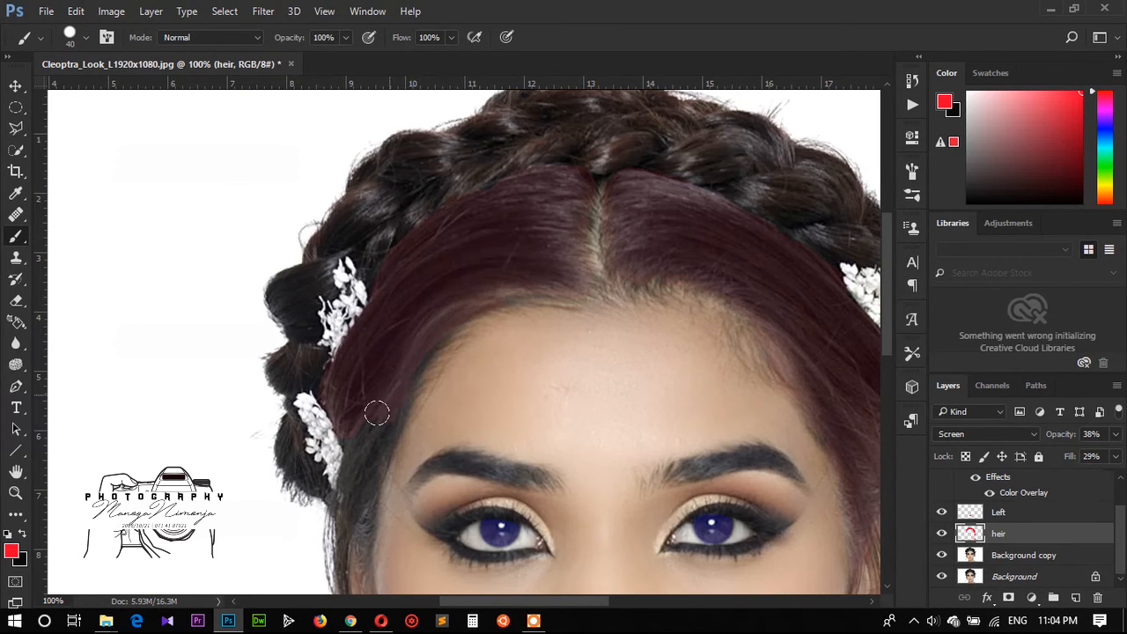
- Extend the red tint down the temple hair and loose strand beside the ear, and touch up the hairline on the heir layer
scroll(498, 344, "down", 6)
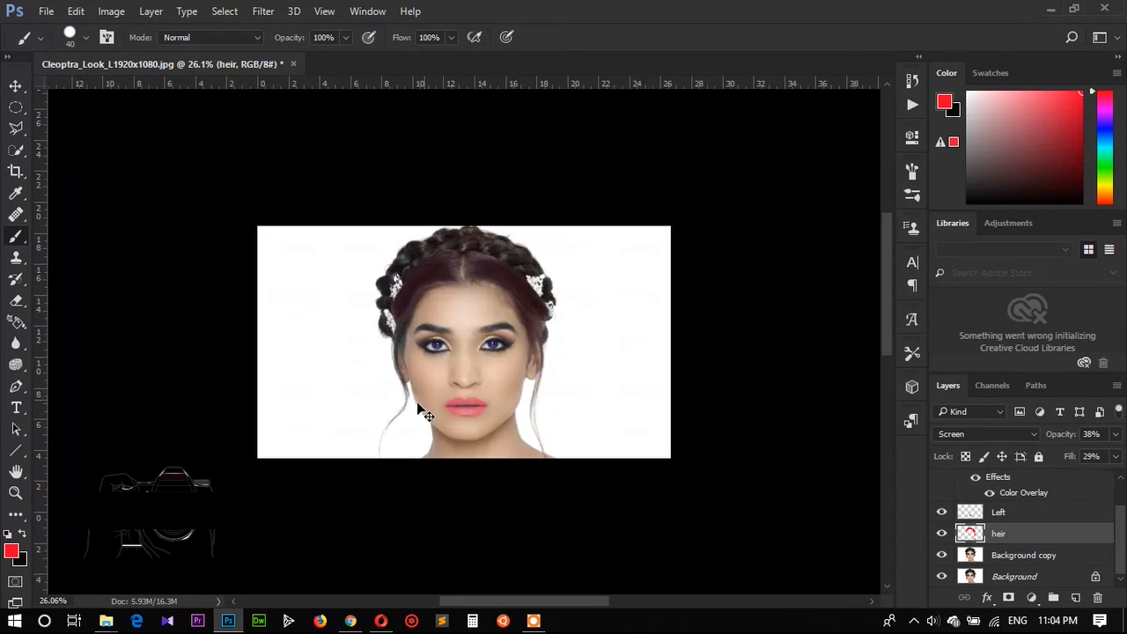
scroll(466, 345, "up", 7)
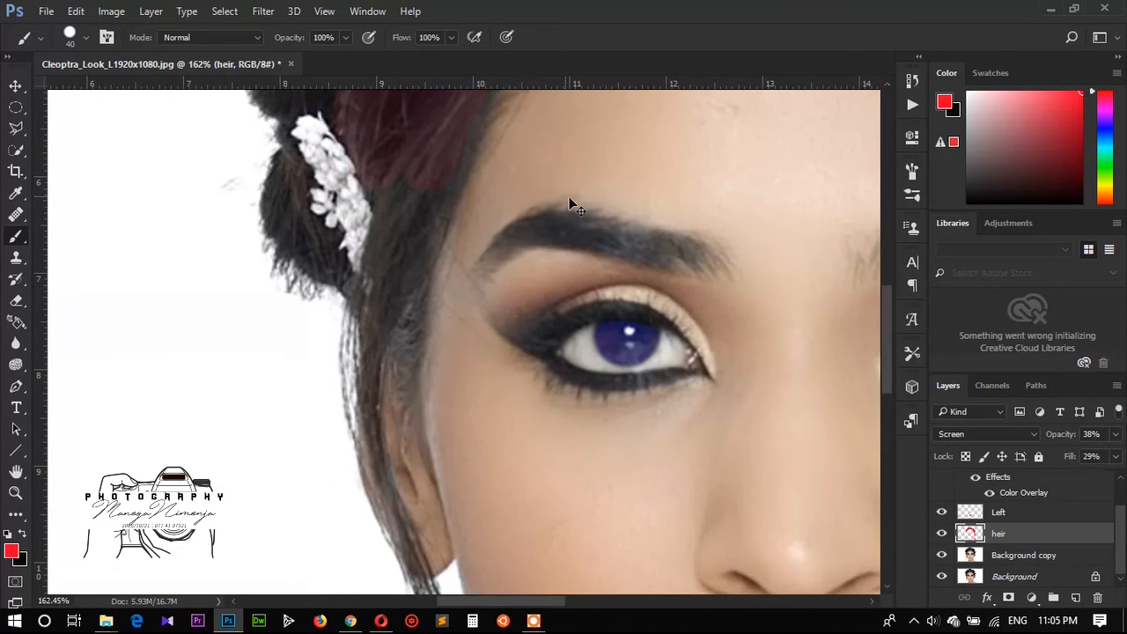
scroll(569, 203, "down", 3)
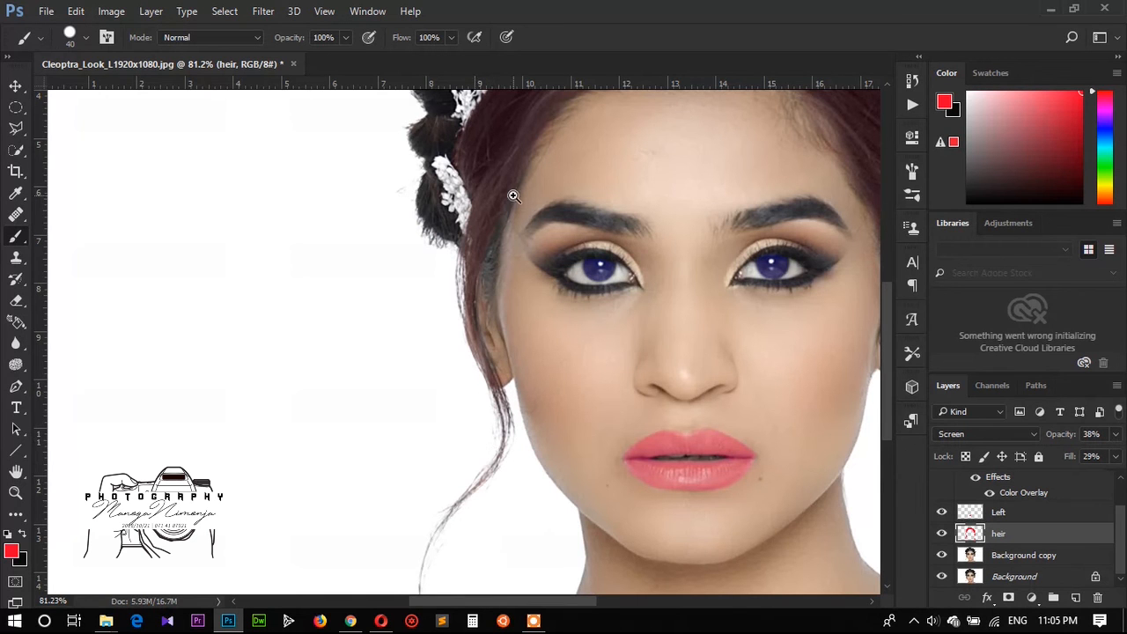
left_click_drag(492, 265, 566, 231)
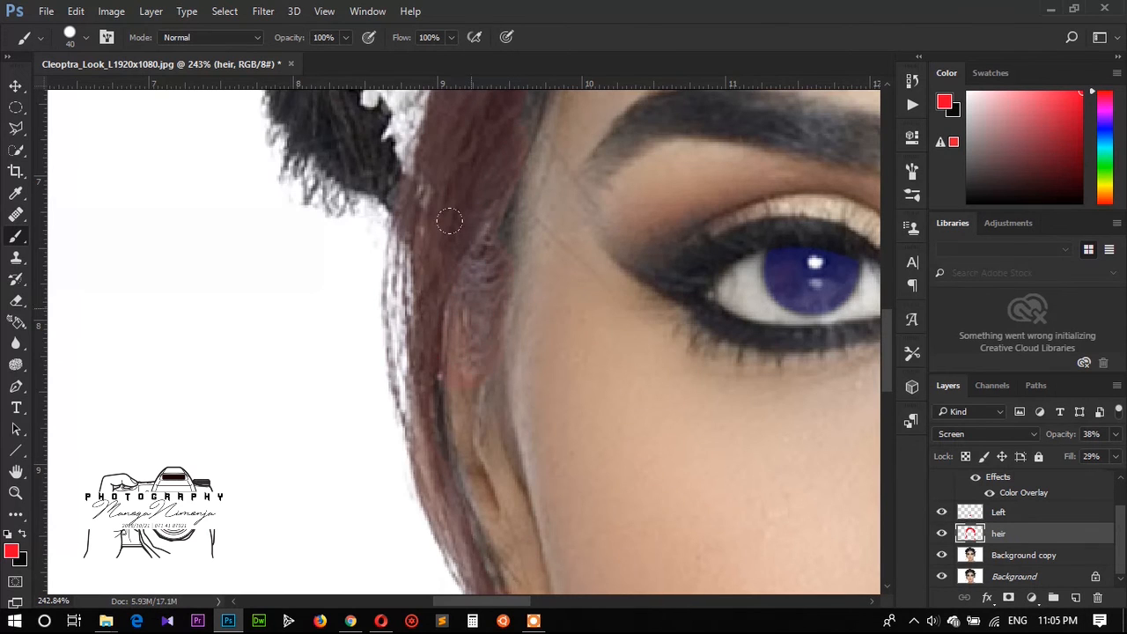
left_click_drag(579, 234, 481, 323)
left_click_drag(566, 175, 614, 164)
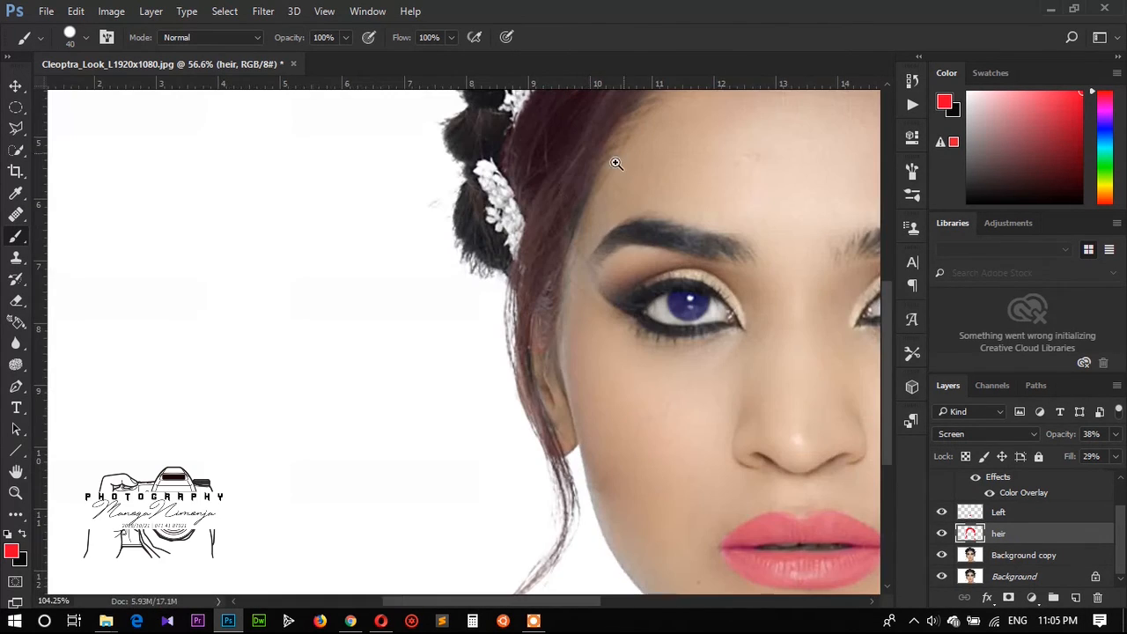
mouse_move(712, 153)
left_mouse_down()
mouse_move(677, 198)
mouse_move(691, 181)
left_mouse_up()
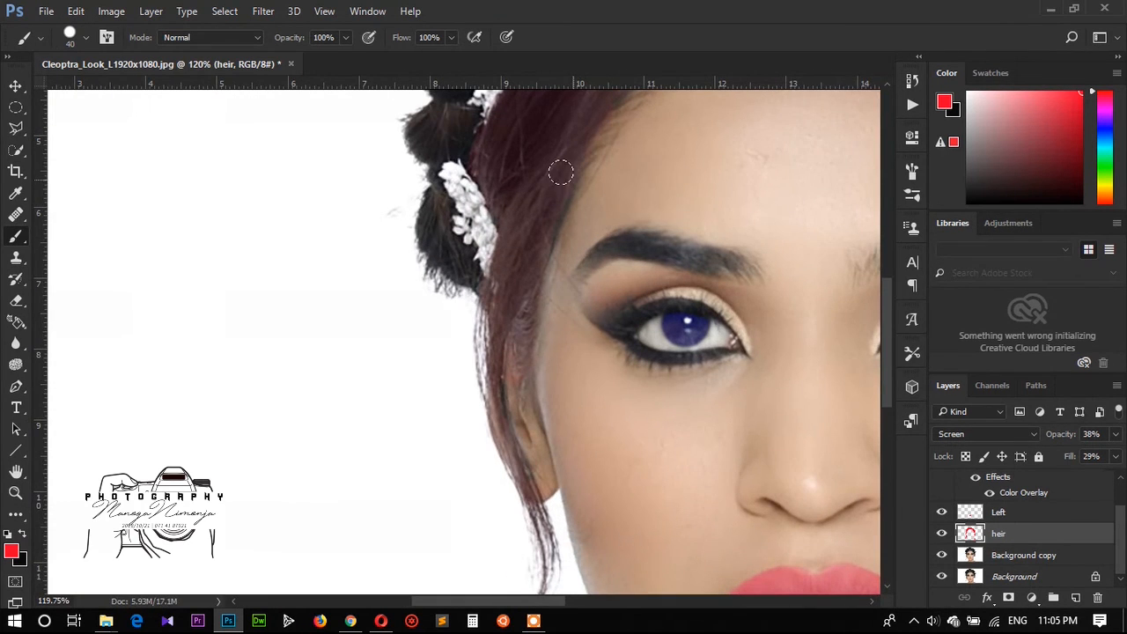
left_click_drag(641, 204, 574, 247)
mouse_move(471, 269)
left_mouse_down()
mouse_move(571, 249)
mouse_move(513, 299)
left_mouse_up()
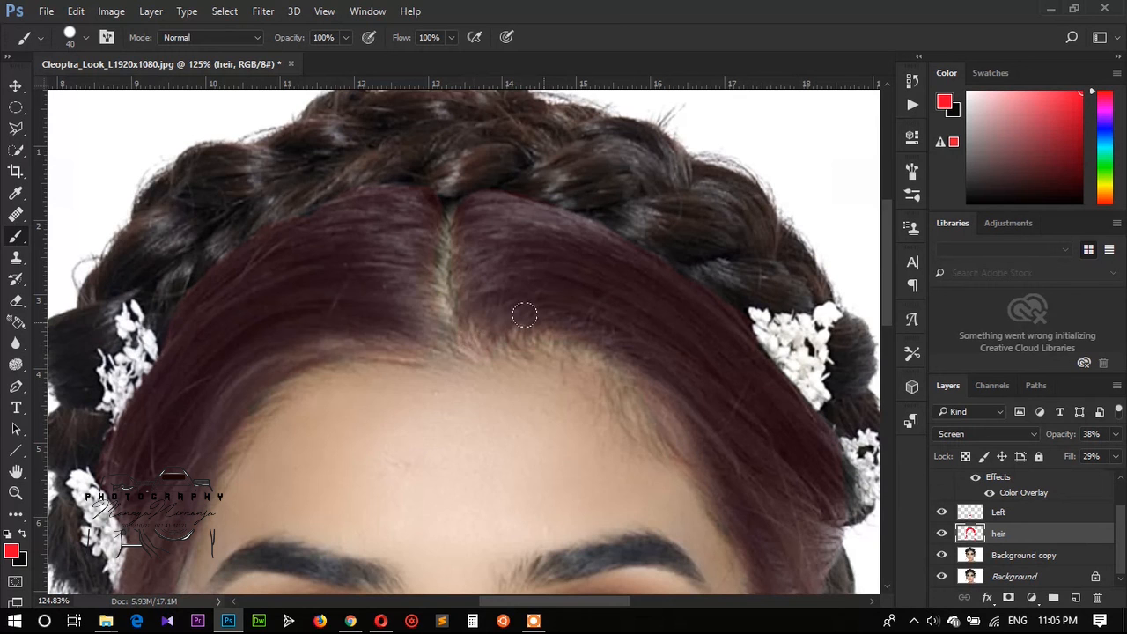
left_click_drag(620, 395, 537, 400)
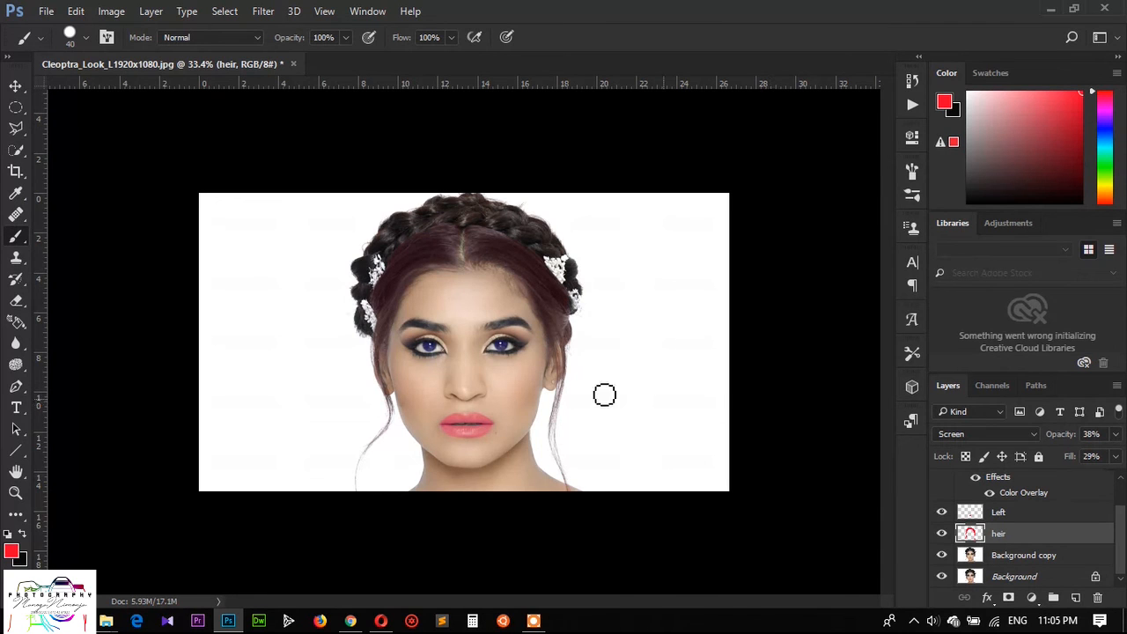
- Toggle the visibility of the heir, Left and Layer 1 layers to compare the portrait with and without the recoloring
left_click(15, 86)
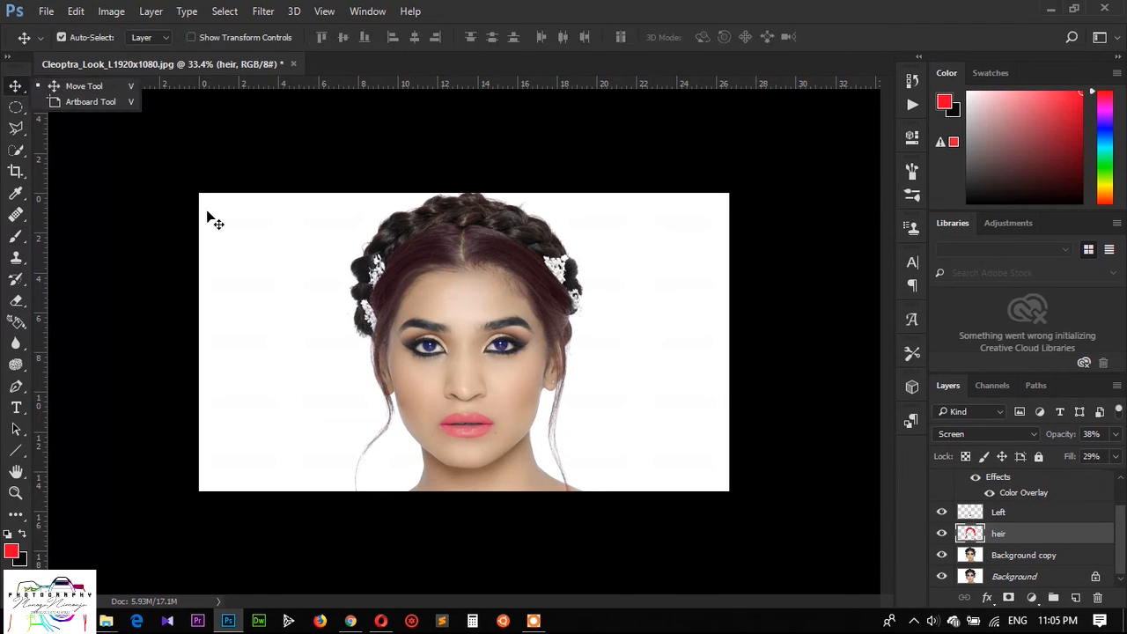
left_click(942, 533)
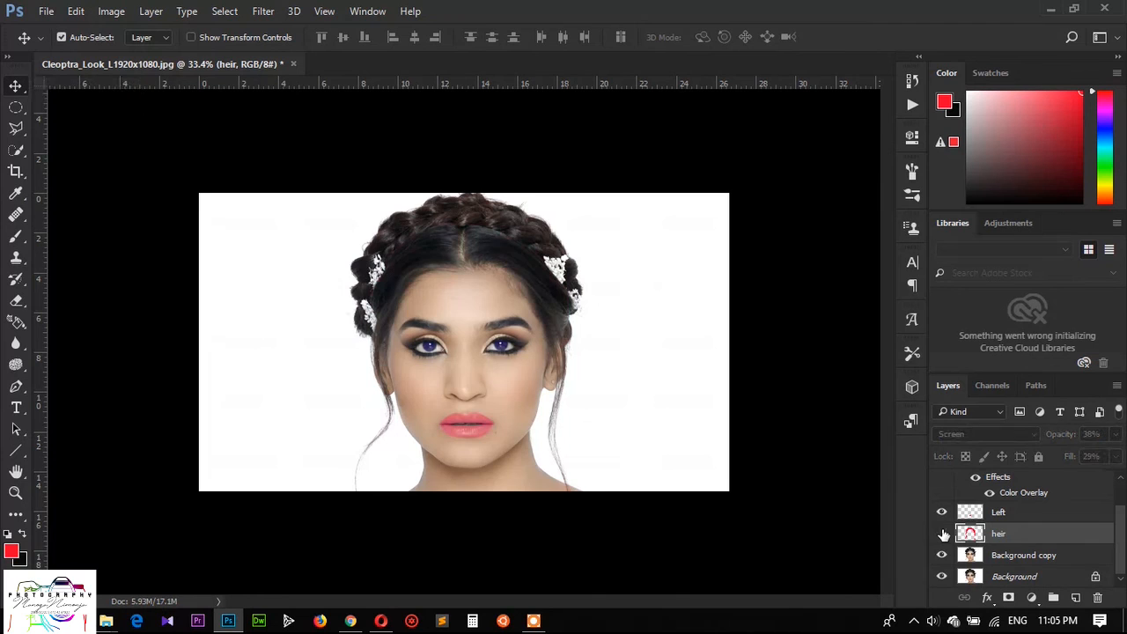
left_click(942, 534)
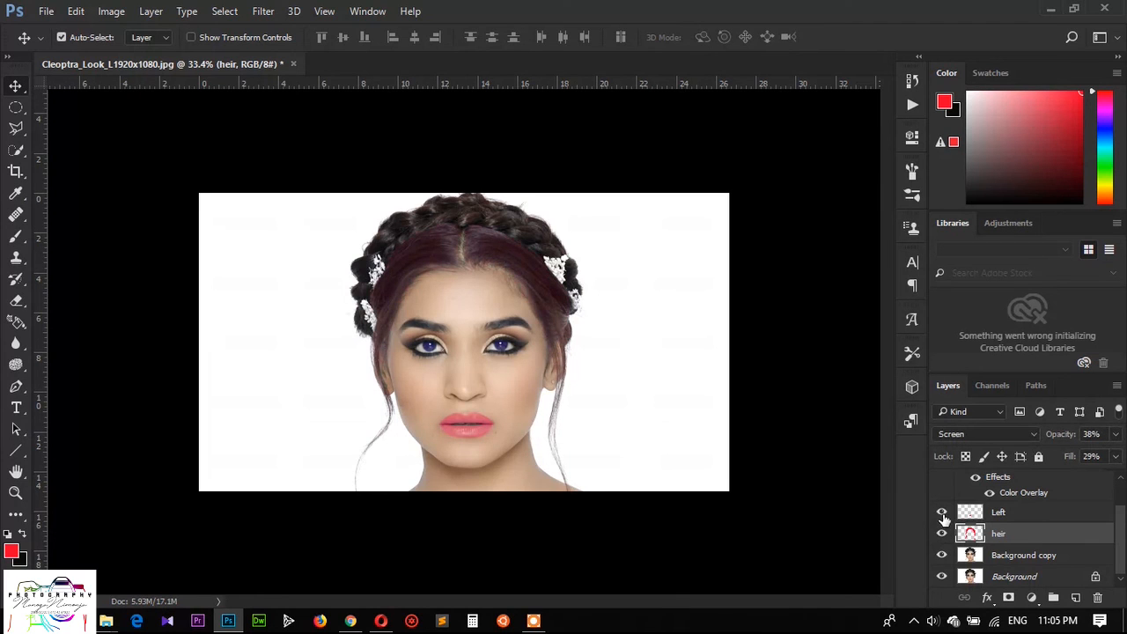
left_click(942, 516)
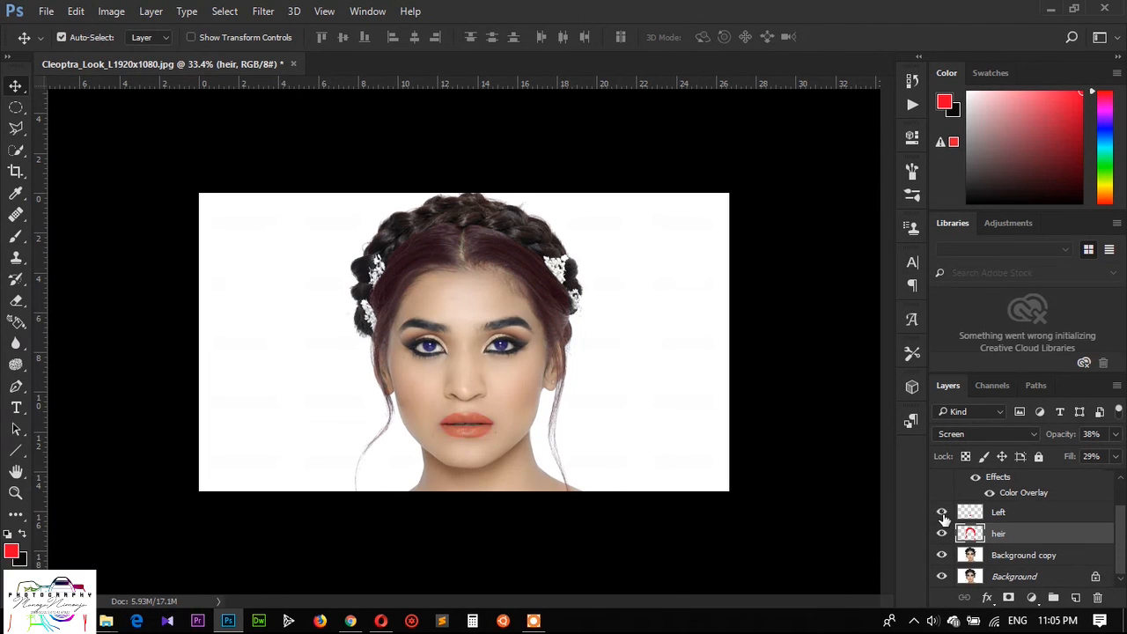
left_click_drag(1121, 544, 1120, 534)
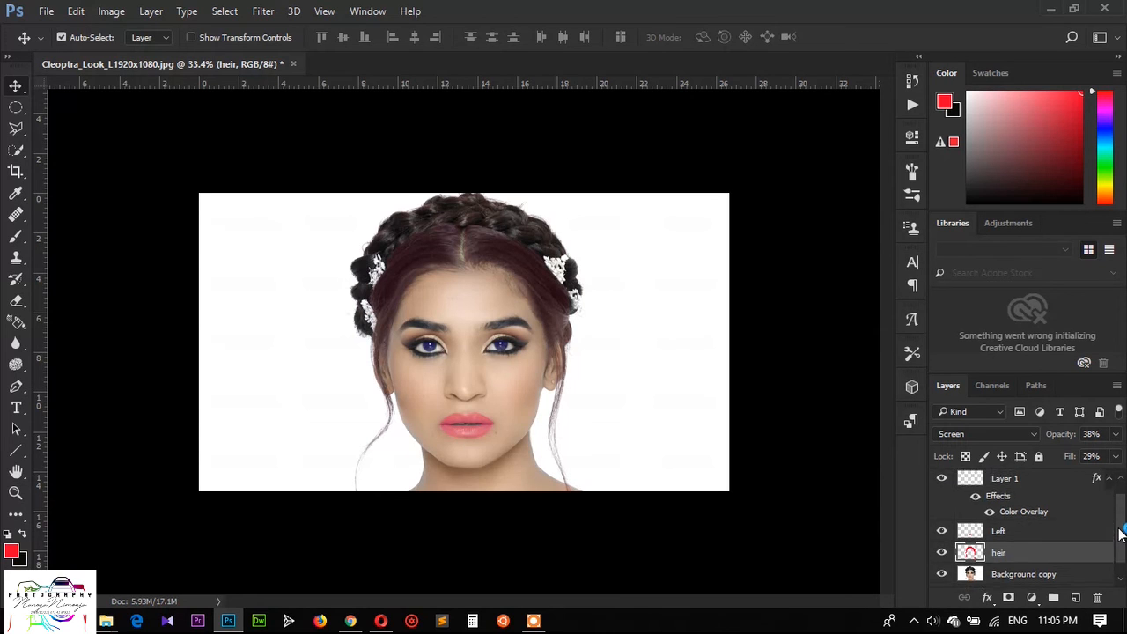
left_click(941, 481)
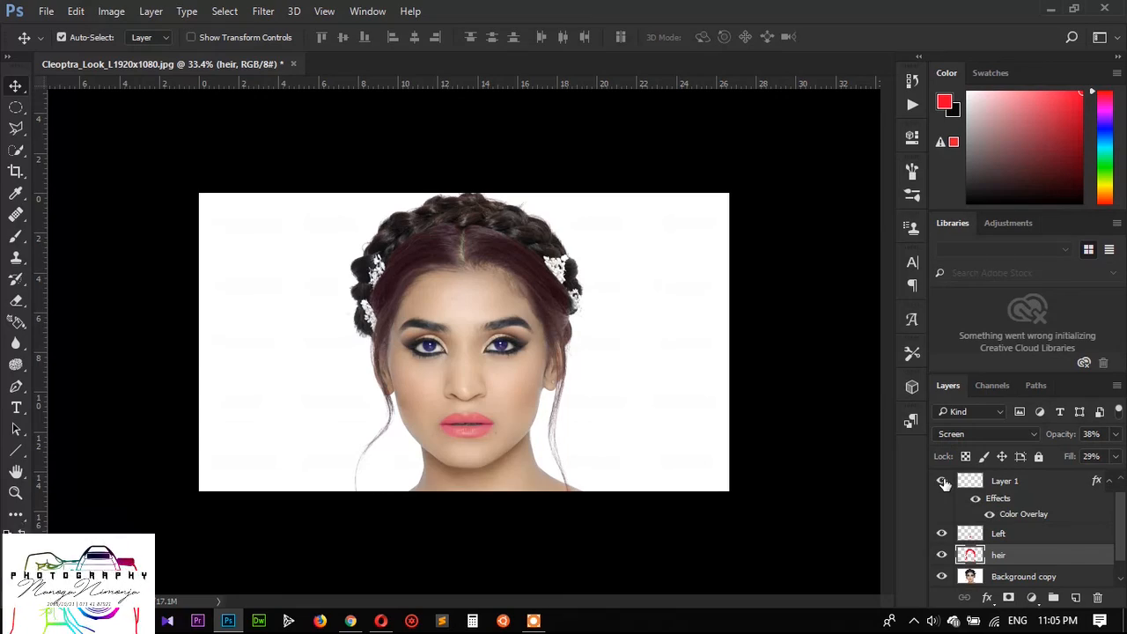